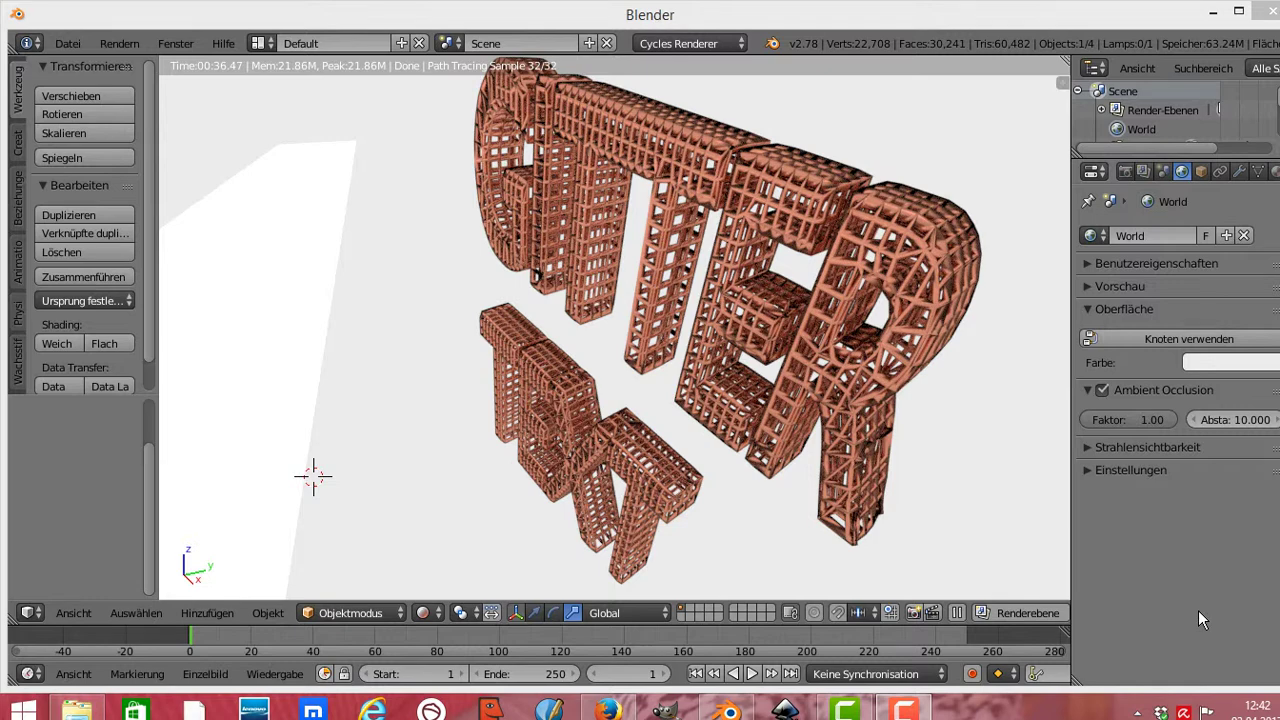
Start a new file from the startup scene and delete the default cube
click(67, 43)
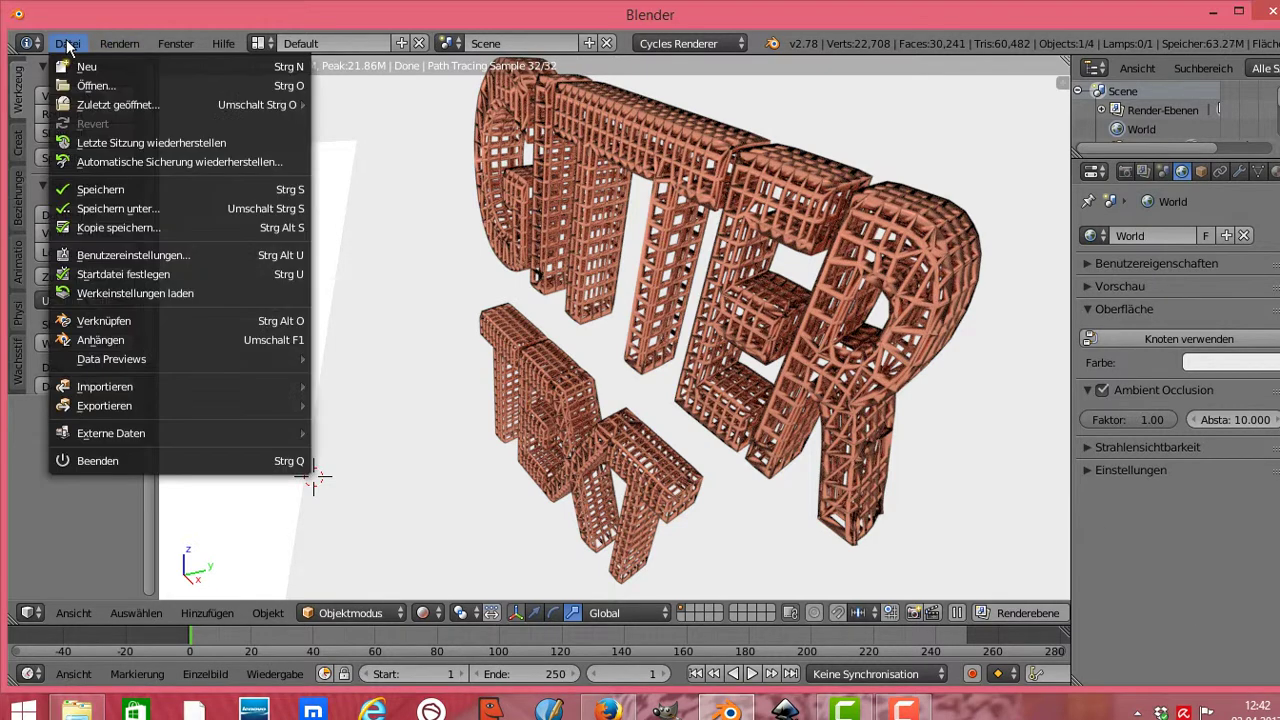
click(95, 68)
click(108, 77)
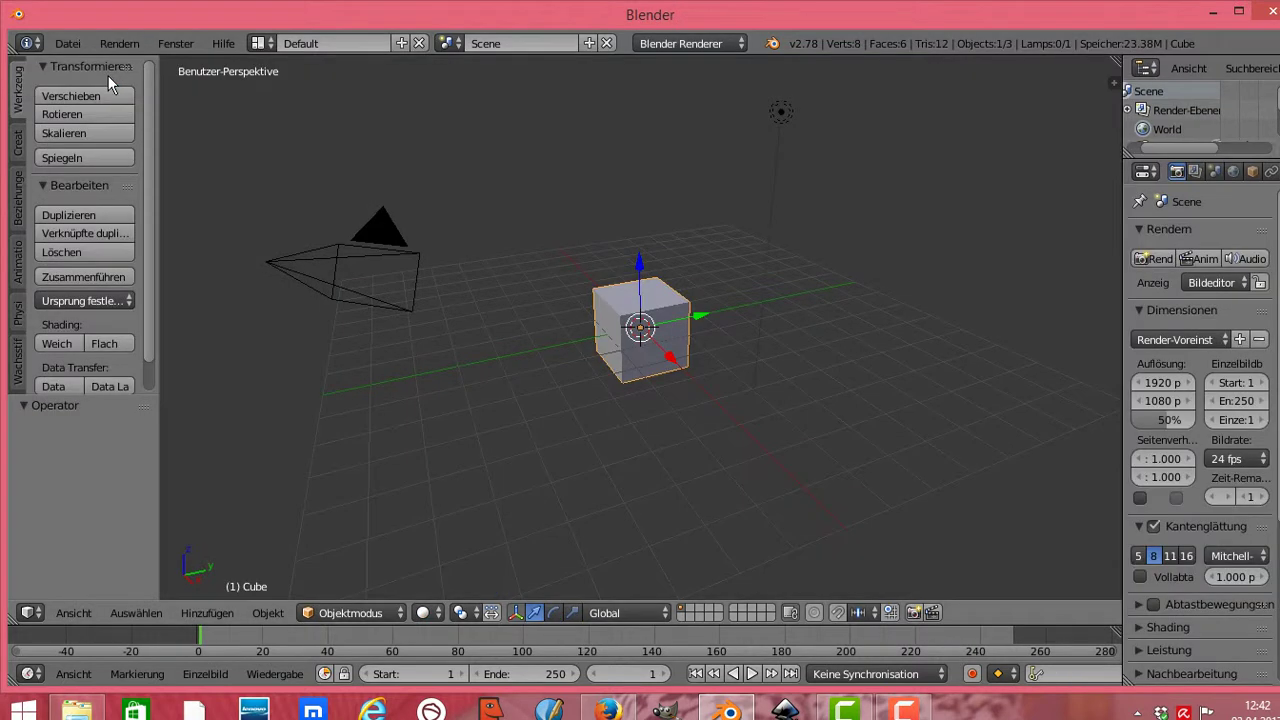
key(x)
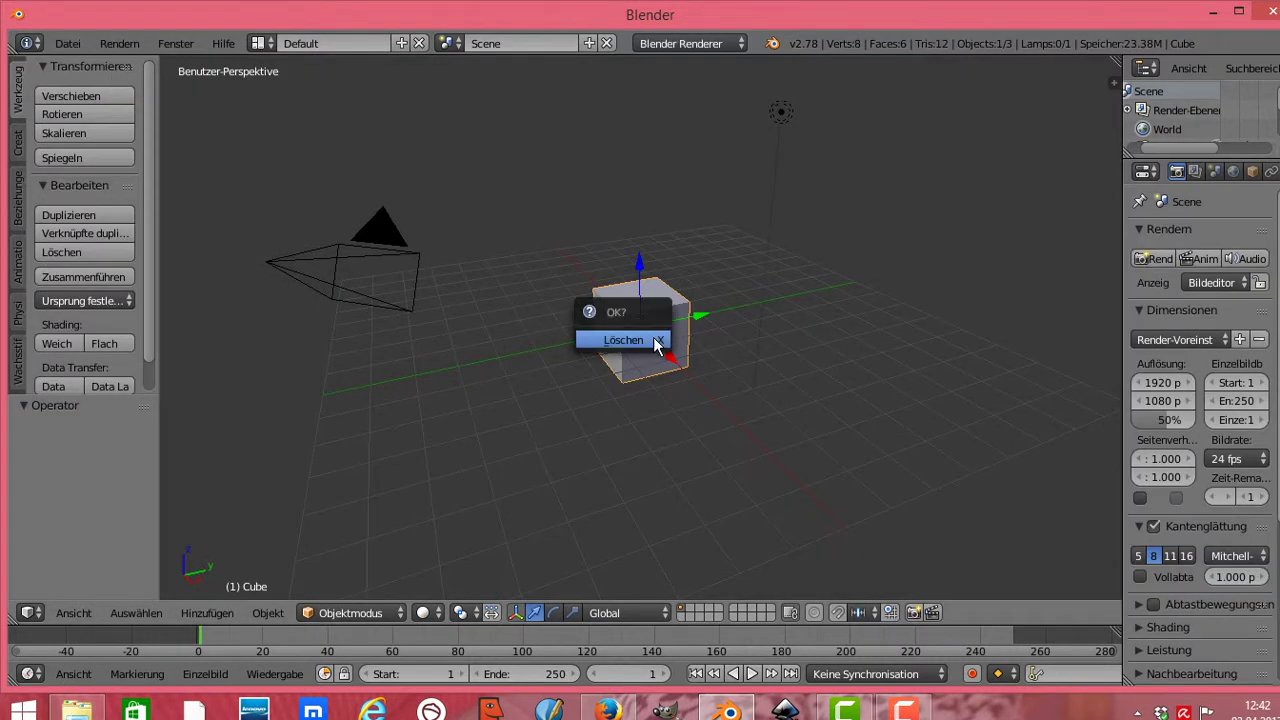
click(641, 345)
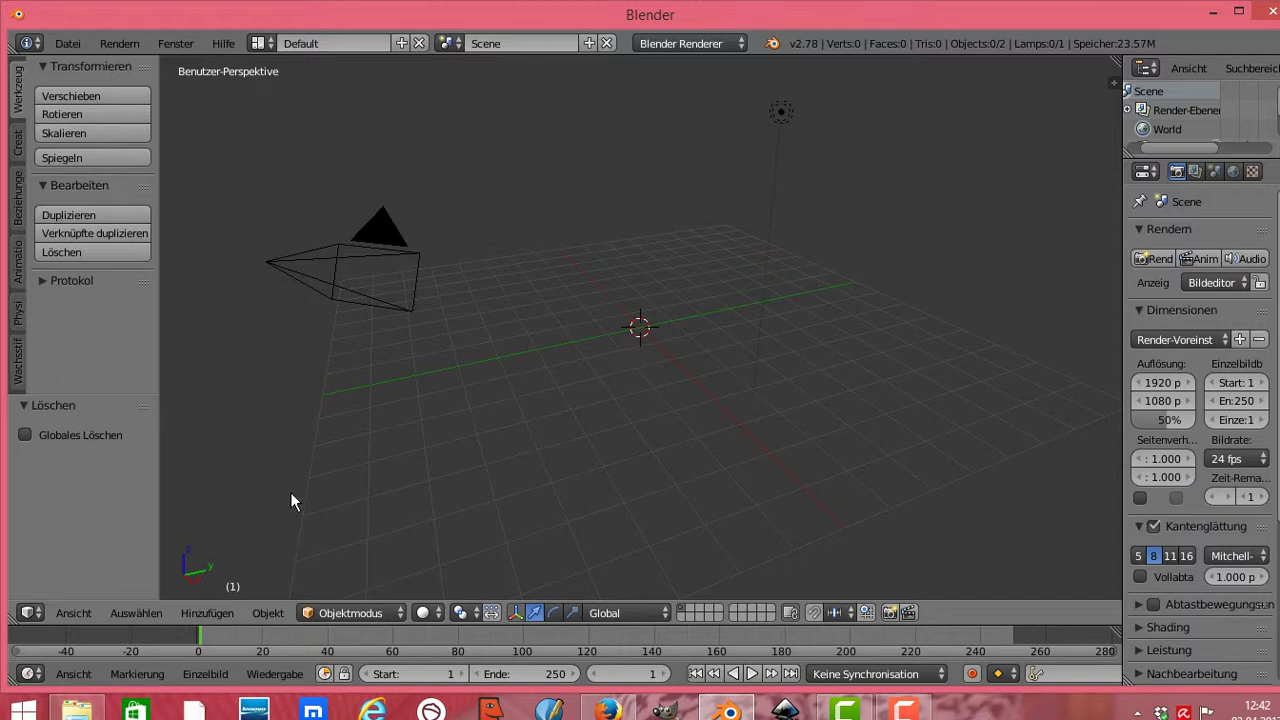
Add a text object with X rotation 90° so it stands upright
click(200, 613)
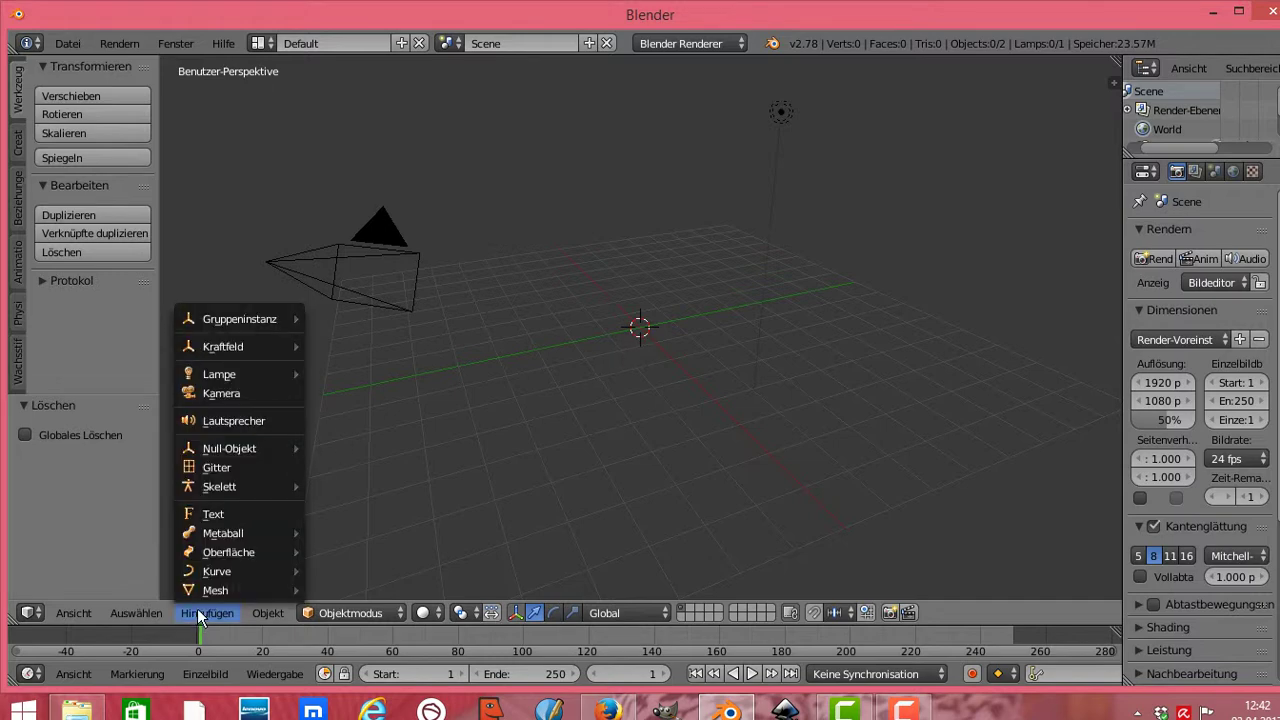
click(237, 520)
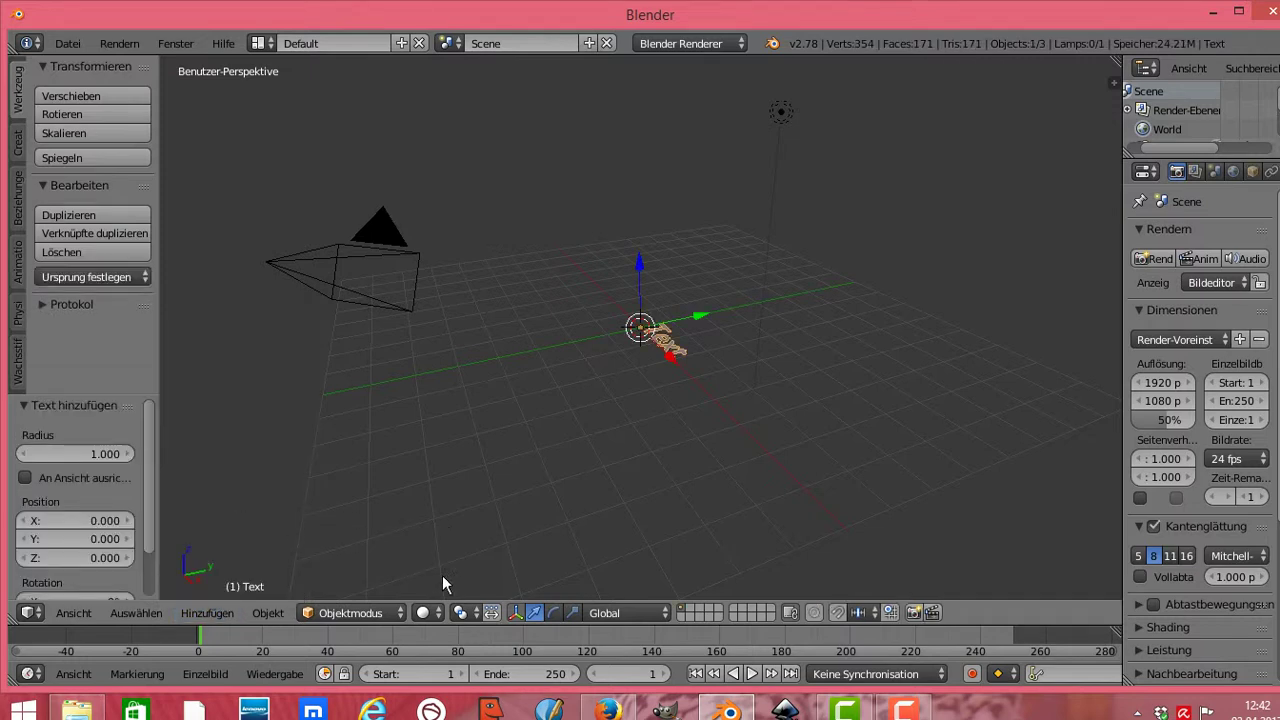
scroll(152, 517, down, 2)
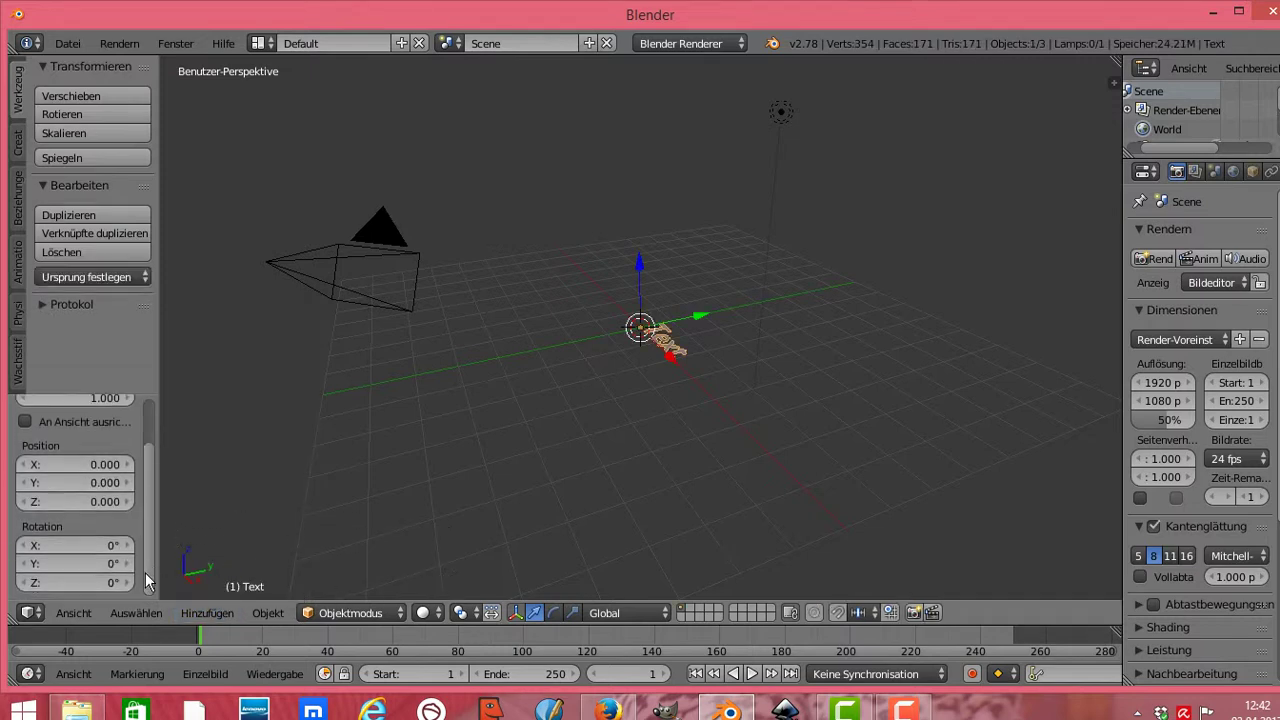
click(95, 545)
key(BackSpace)
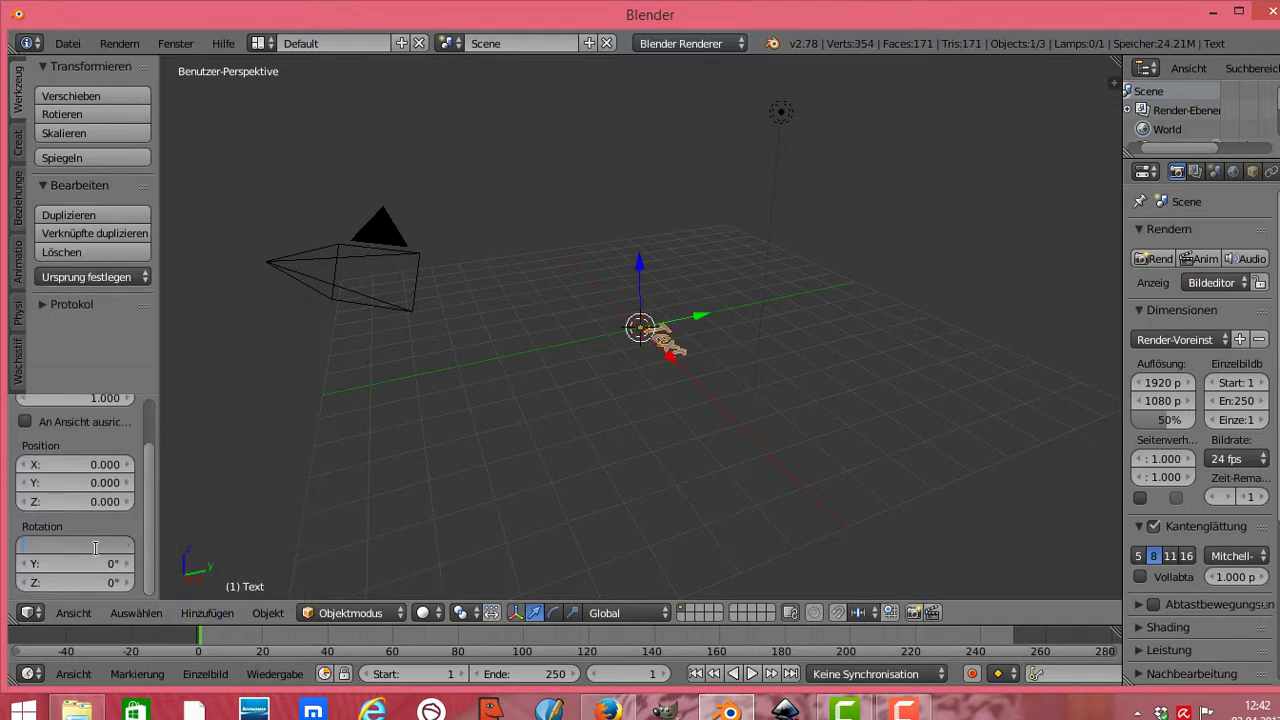
text(90)
key(Return)
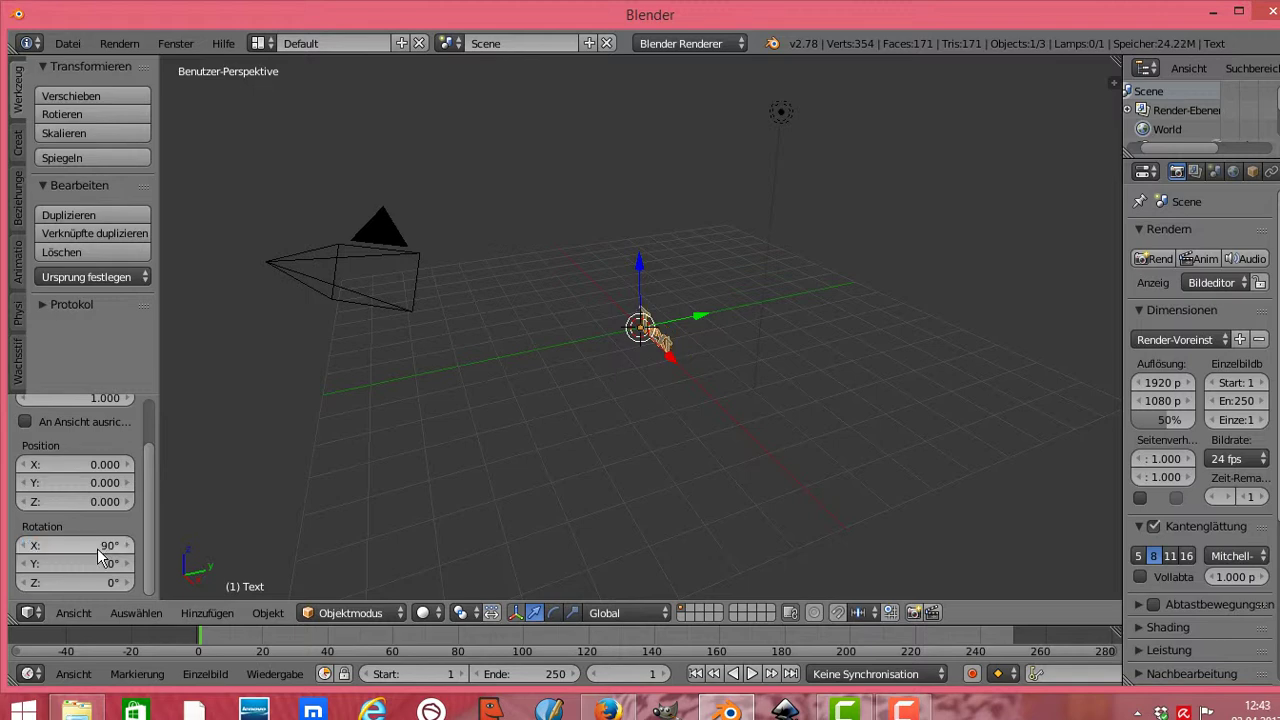
In edit mode, replace the default wording with two lines, GITTER and TEXT, then return to object mode
click(400, 613)
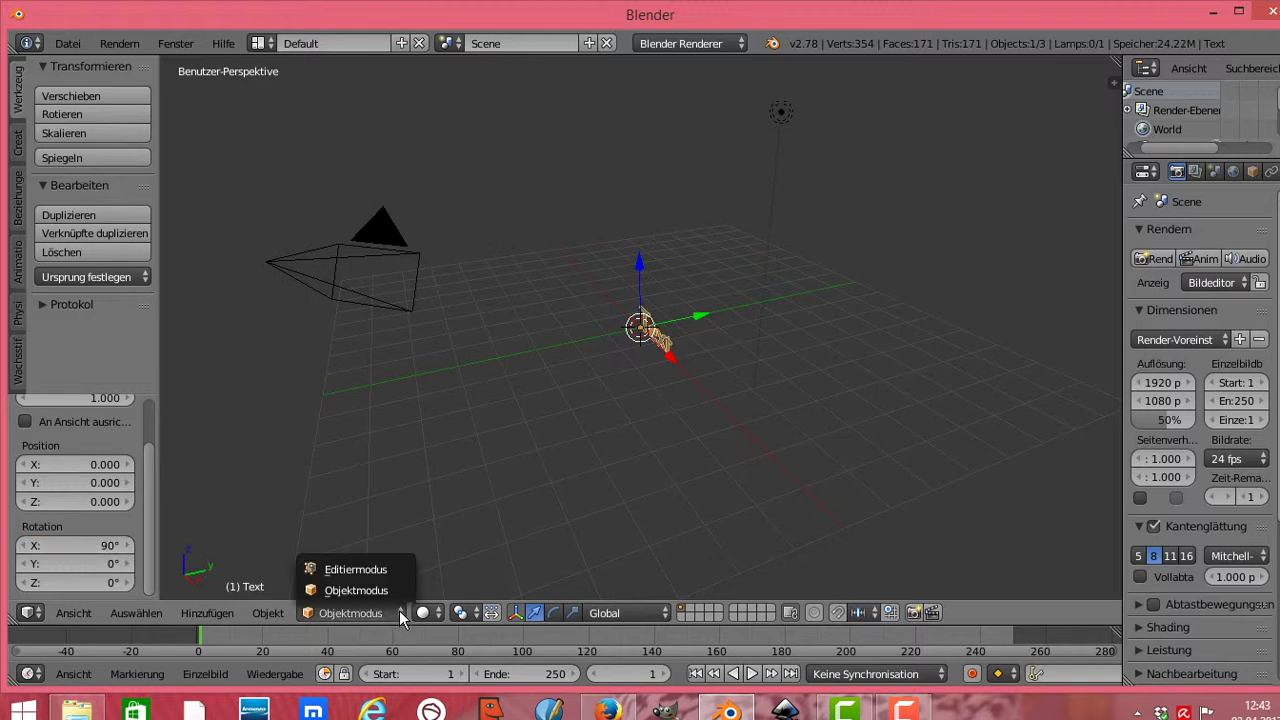
click(384, 568)
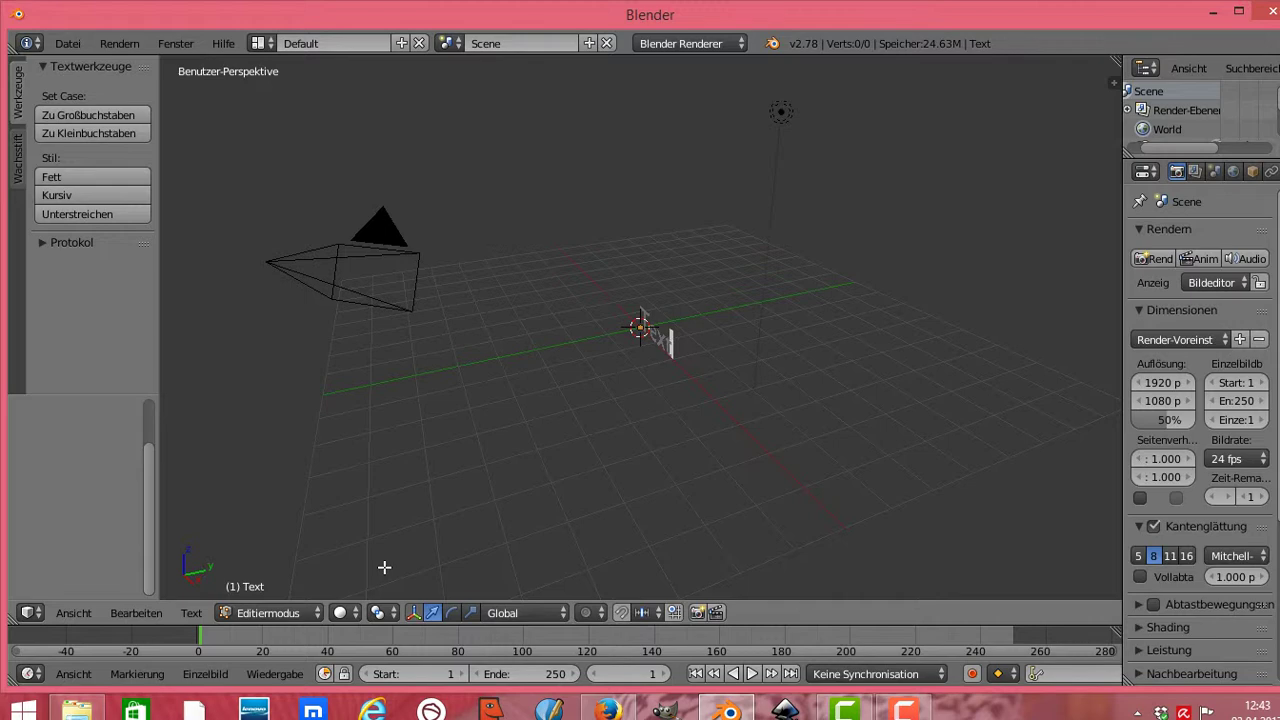
key(BackSpace)
key(BackSpace)
key(BackSpace)
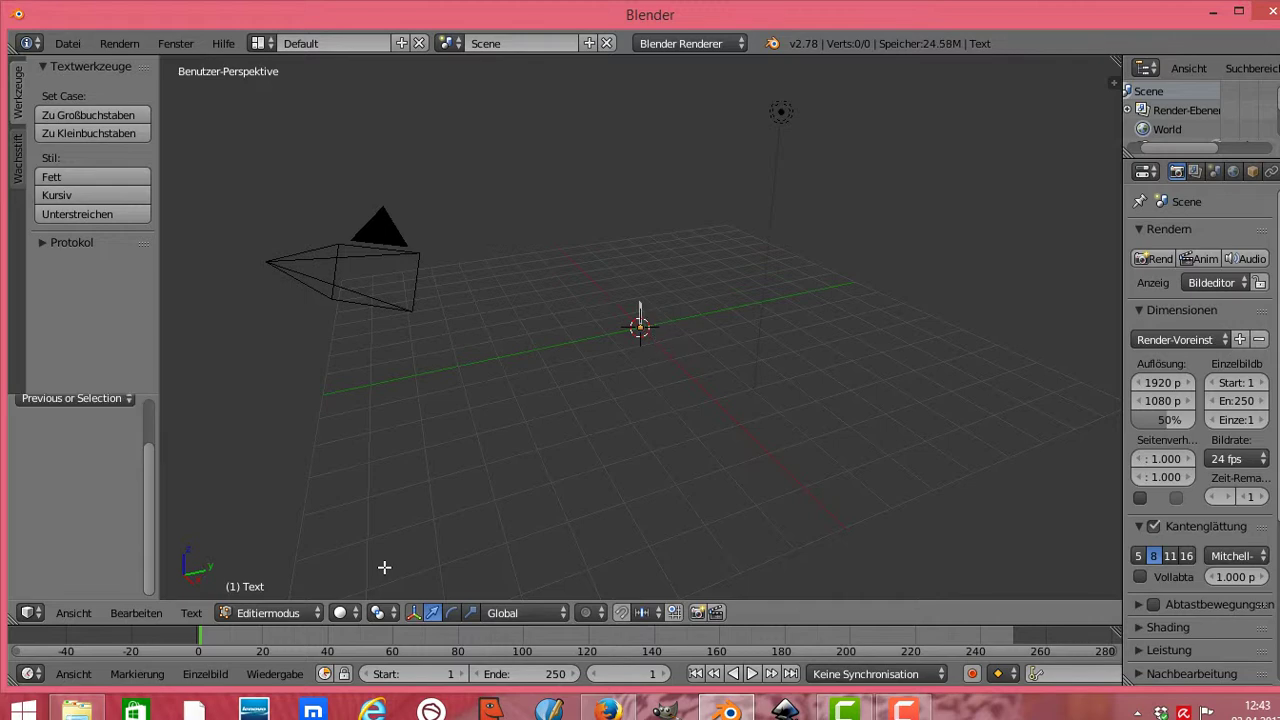
text(LETTER)
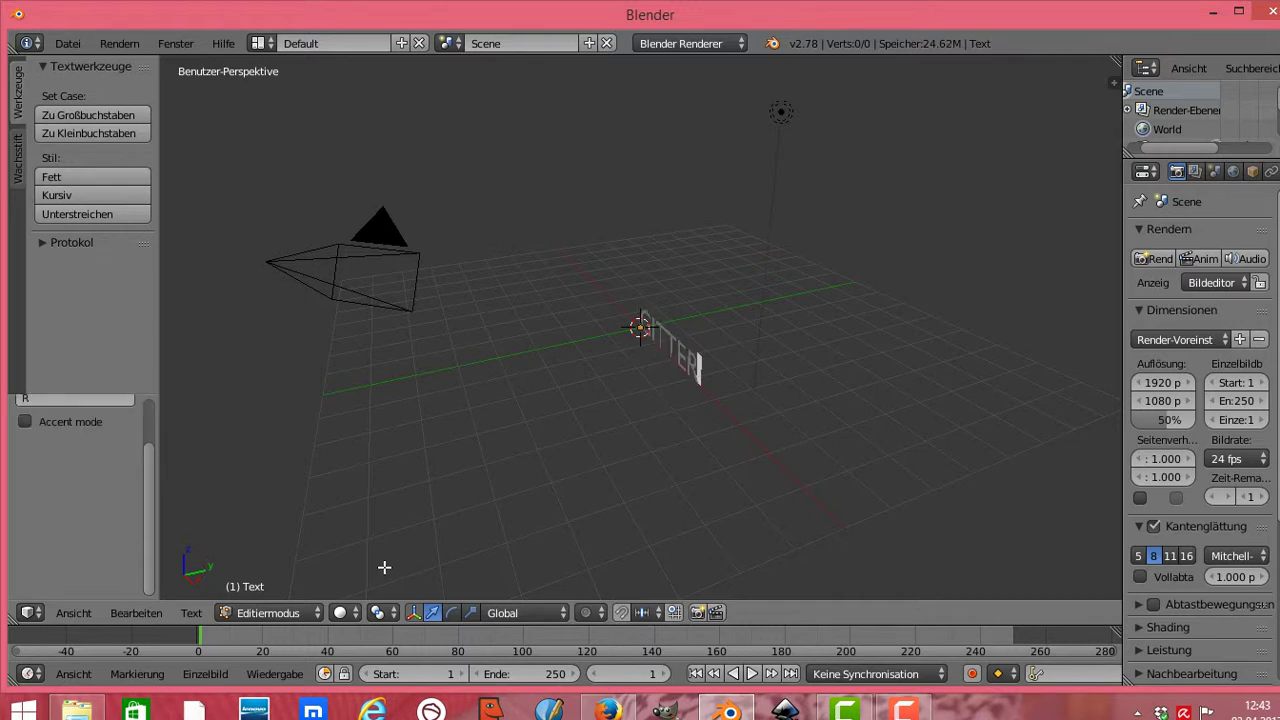
key(Return)
text(TEXT)
key(Return)
key(Return)
key(Return)
key(Return)
key(Return)
key(Return)
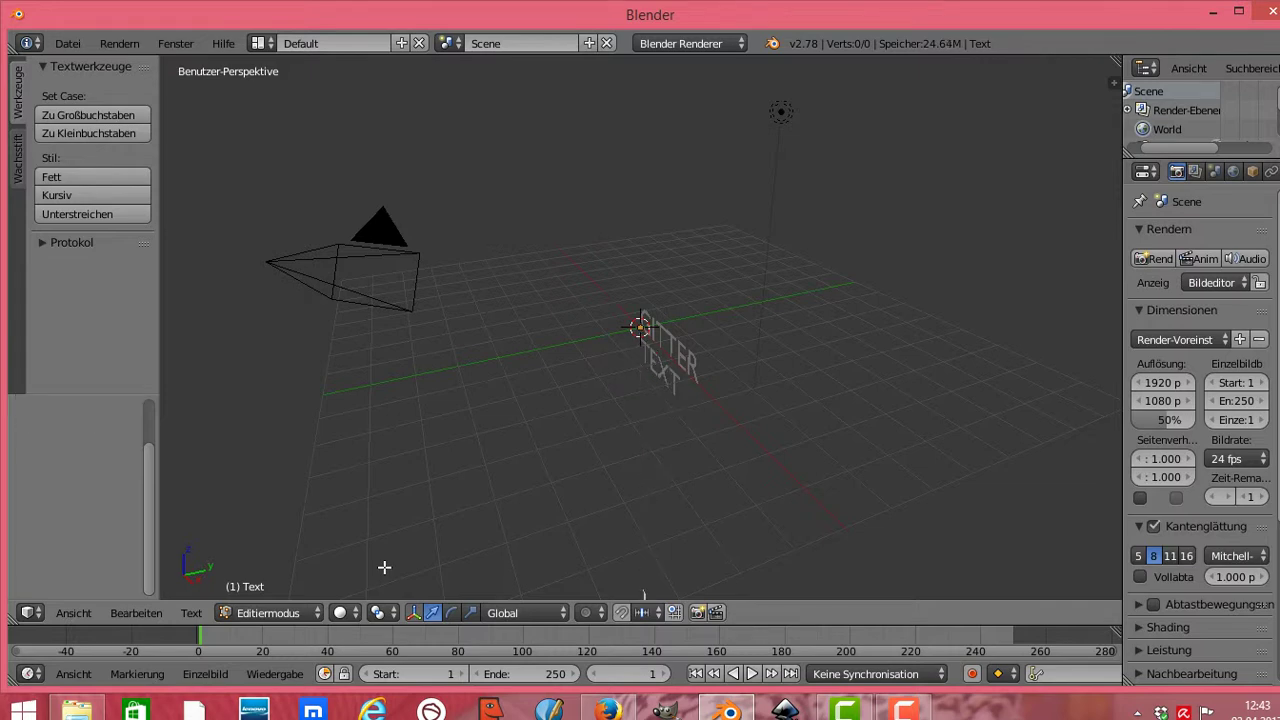
click(310, 614)
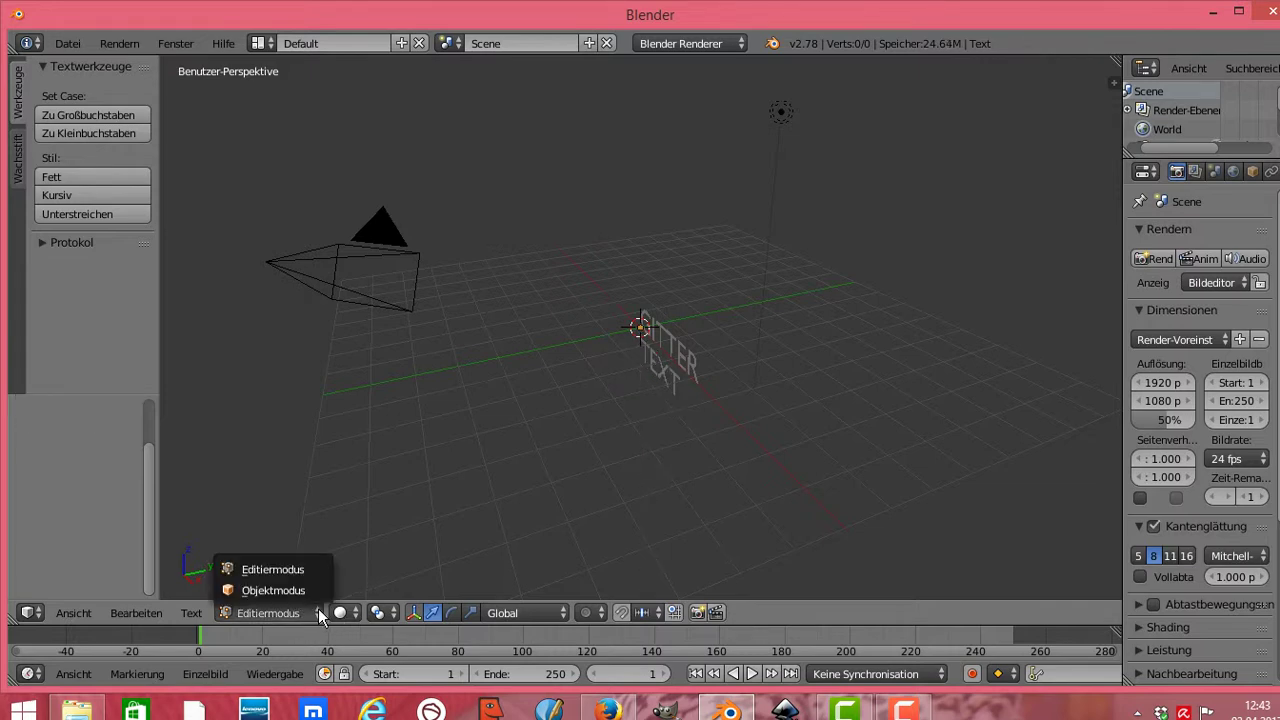
click(303, 590)
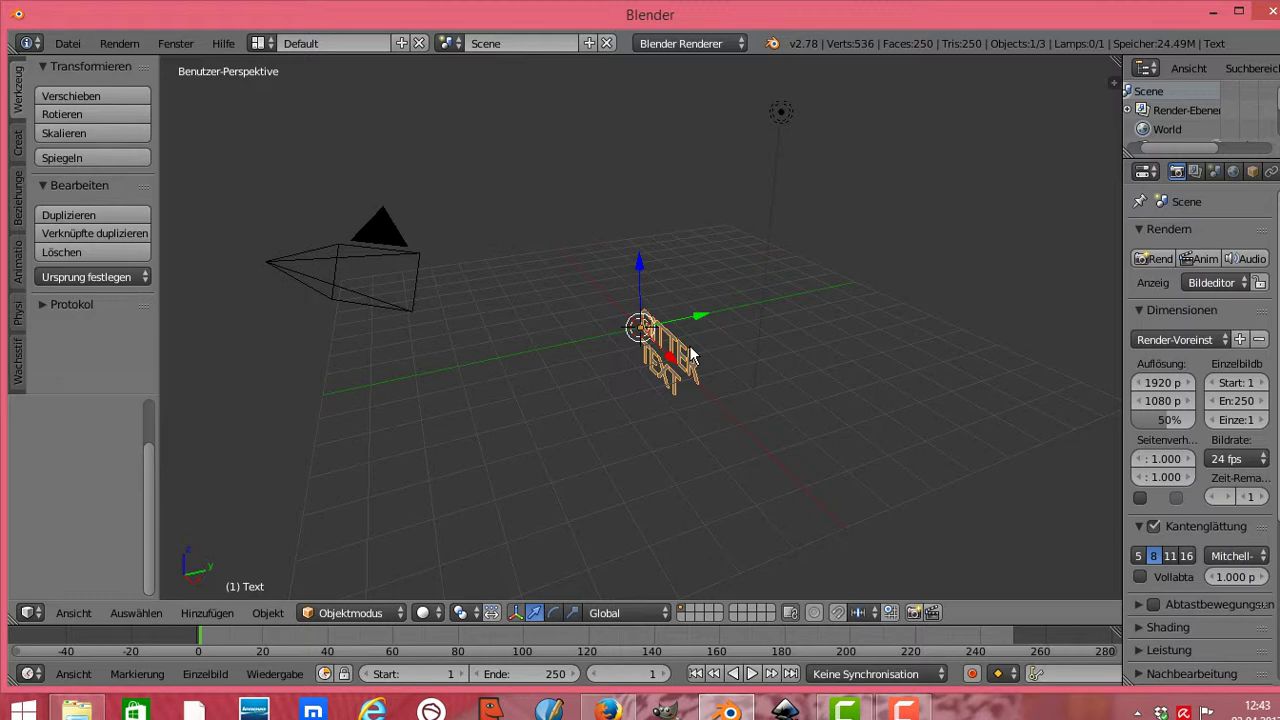
Zoom in and move the text object -2.031 along X
scroll(690, 355, up, 2)
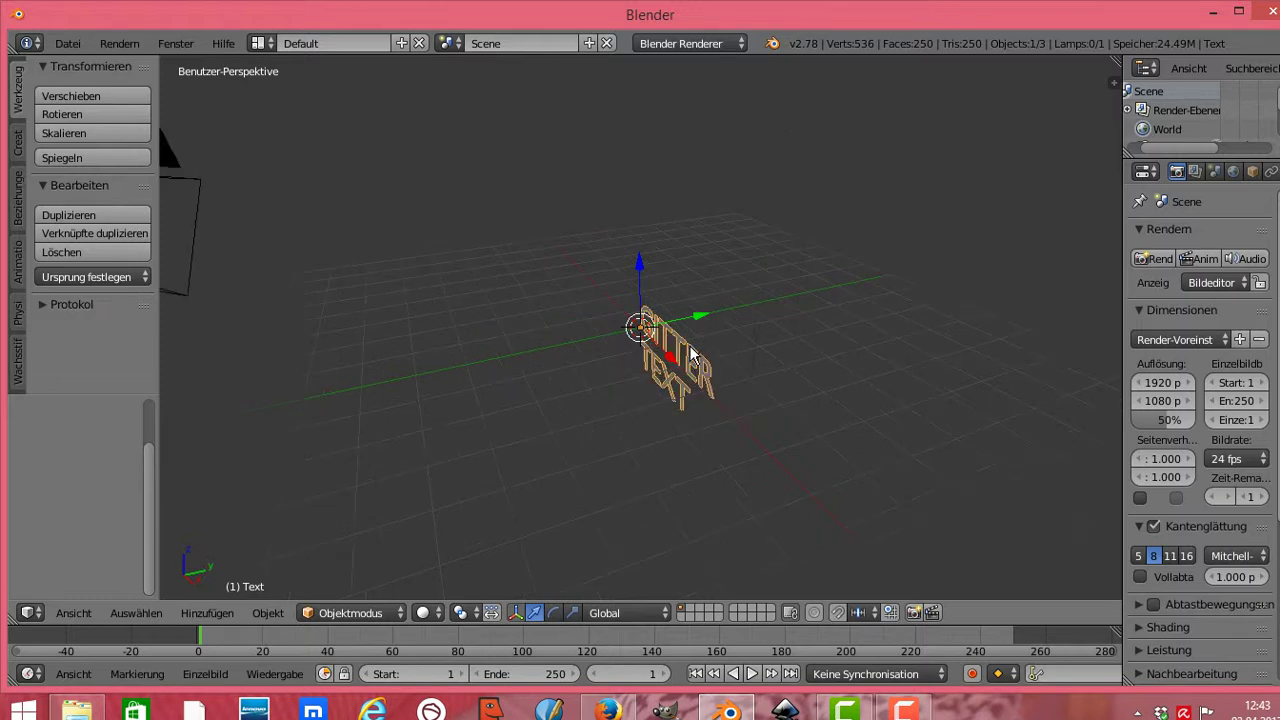
scroll(690, 355, up, 3)
scroll(690, 355, up, 4)
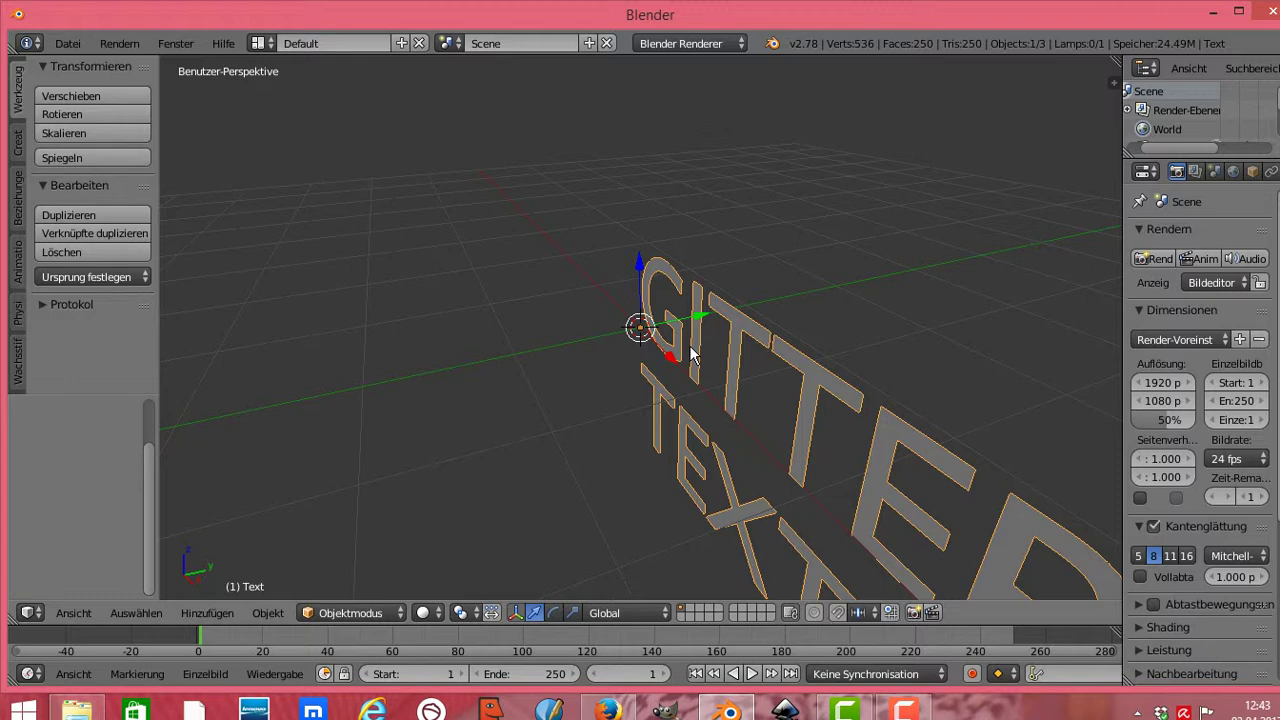
drag(672, 360, 605, 290)
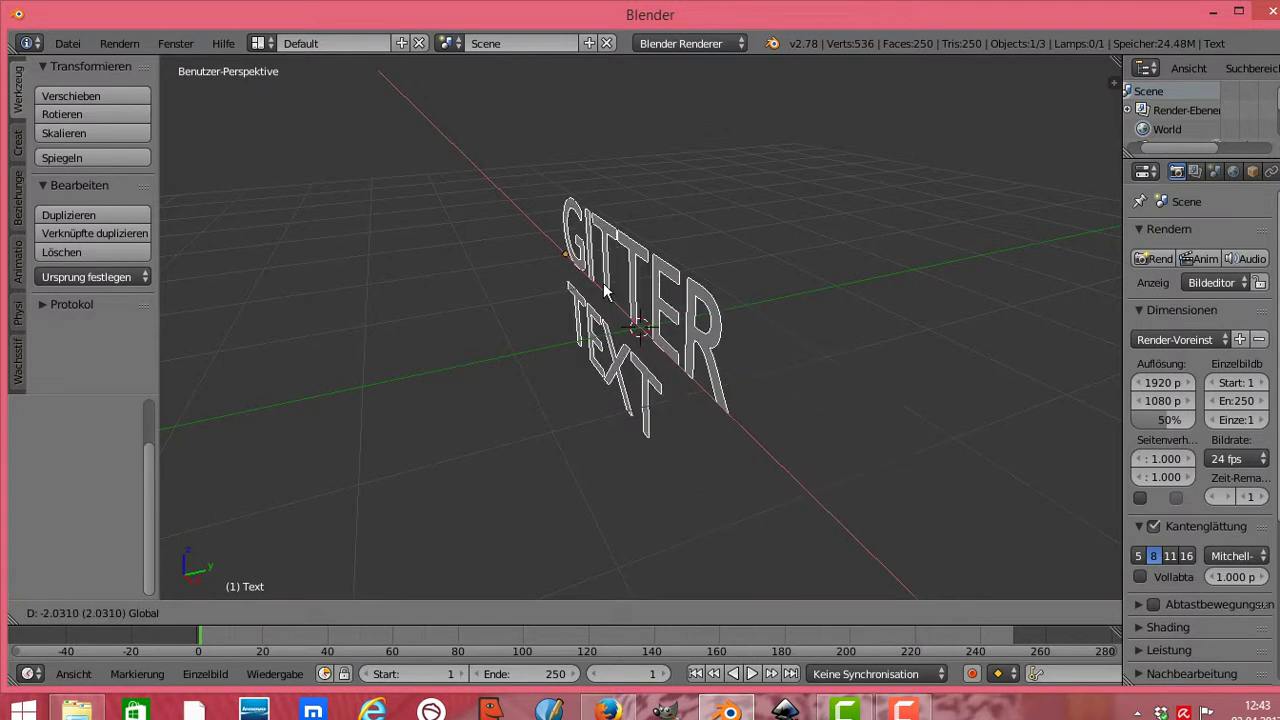
click(605, 290)
scroll(603, 283, up, 2)
scroll(603, 283, up, 2)
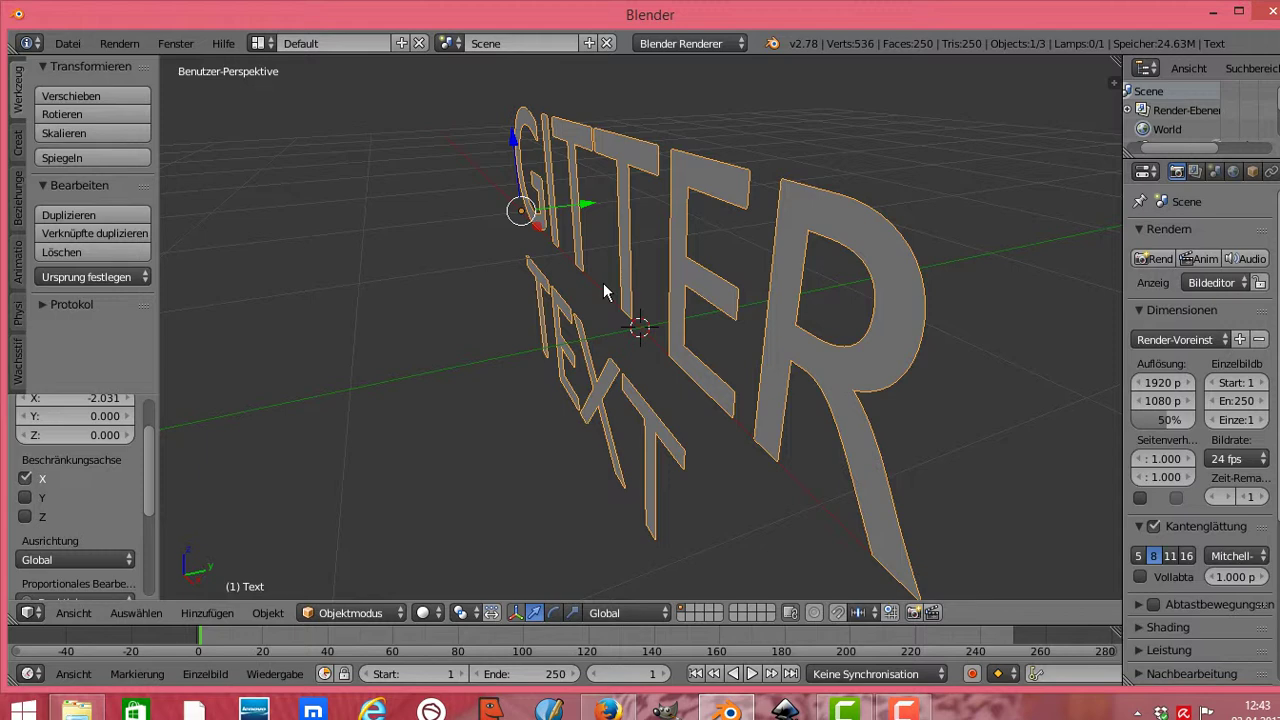
scroll(603, 284, up, 1)
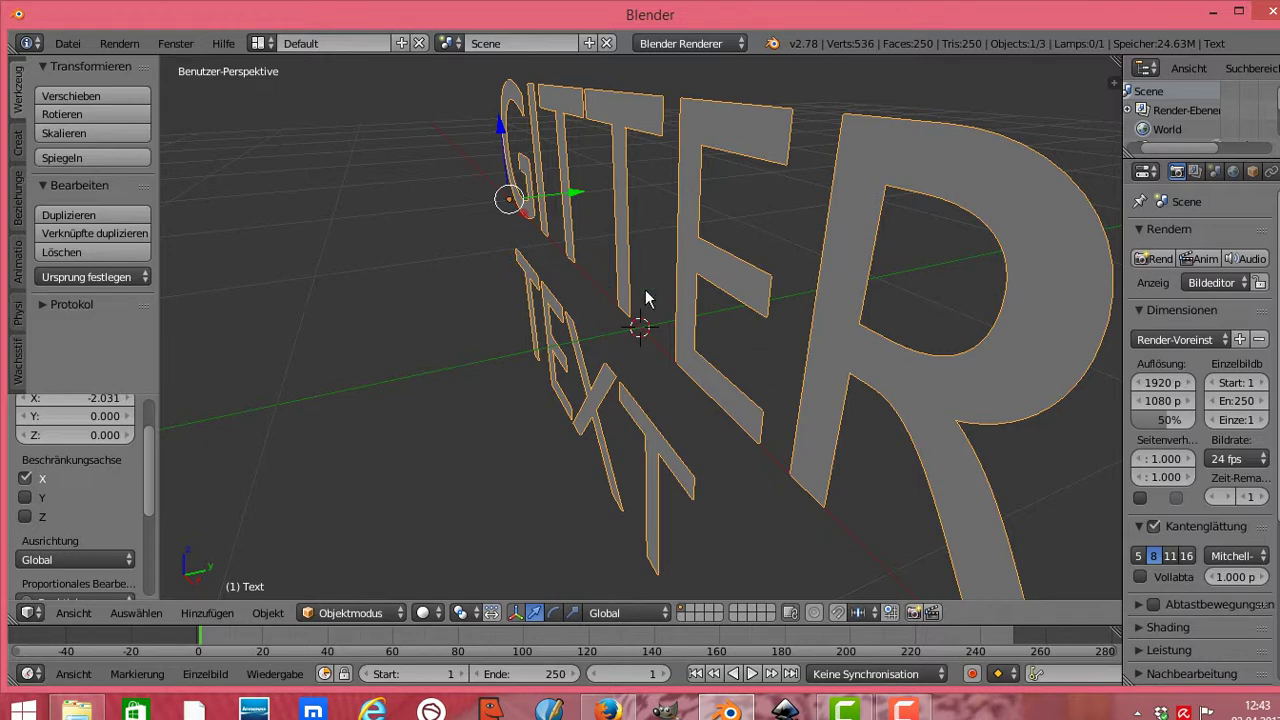
Nudge the text 0.056 along Y and widen the Properties editor
key(g)
key(y)
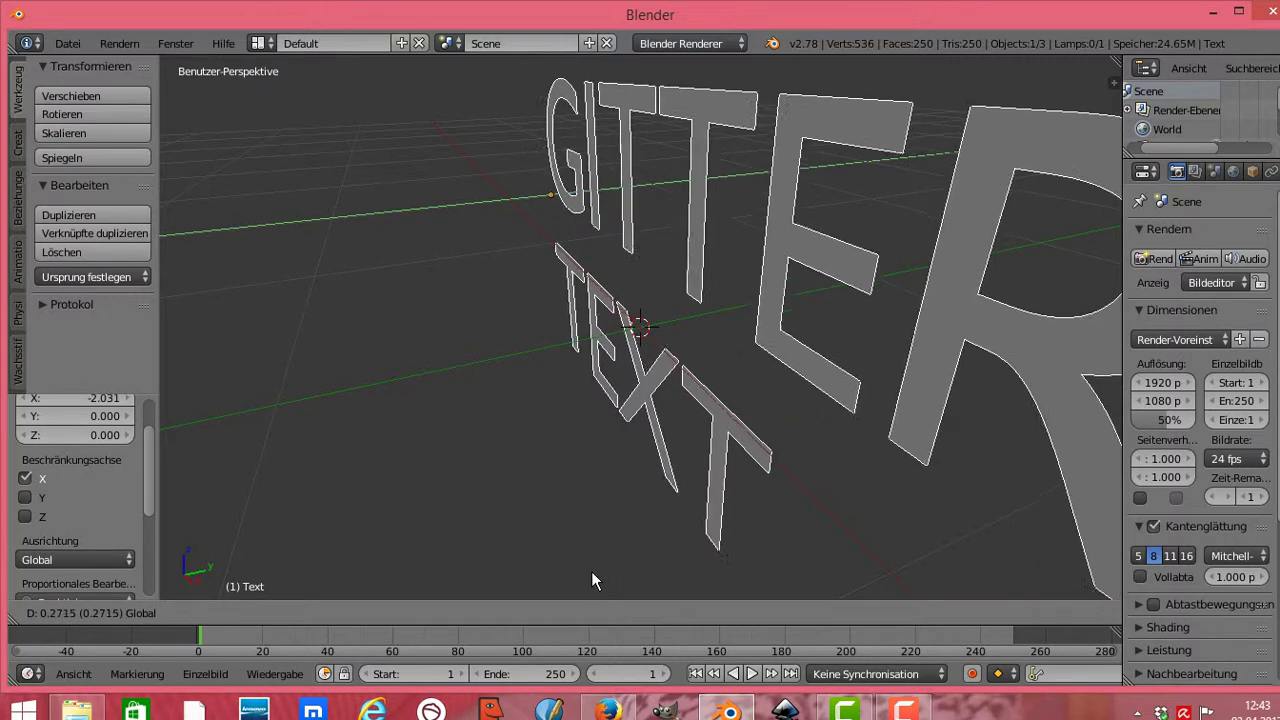
click(560, 566)
scroll(560, 566, up, 2)
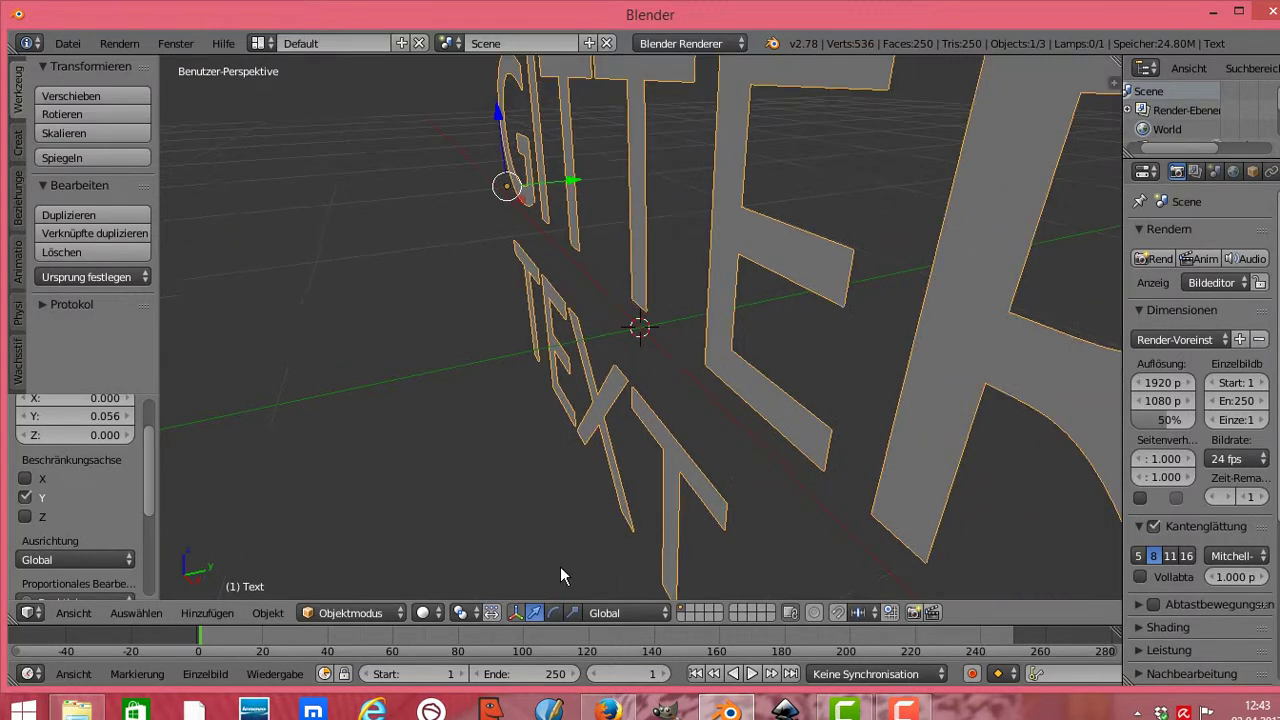
scroll(560, 575, down, 1)
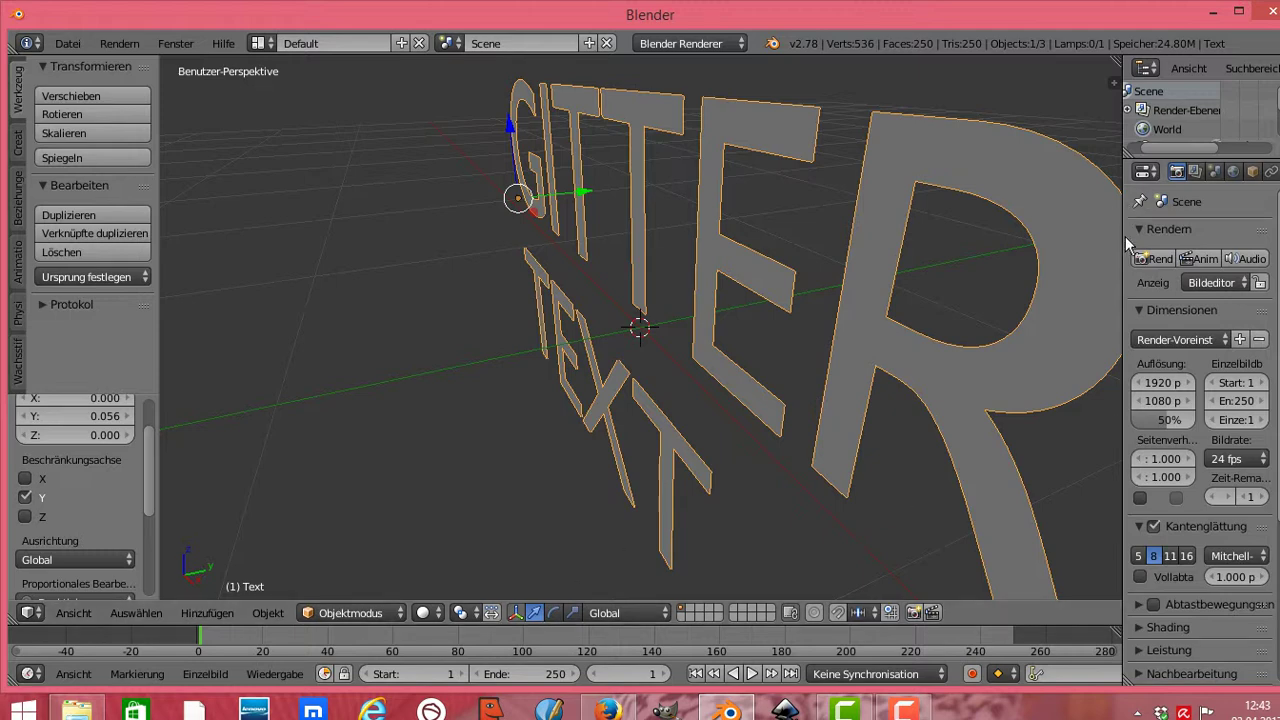
drag(1118, 223, 1000, 223)
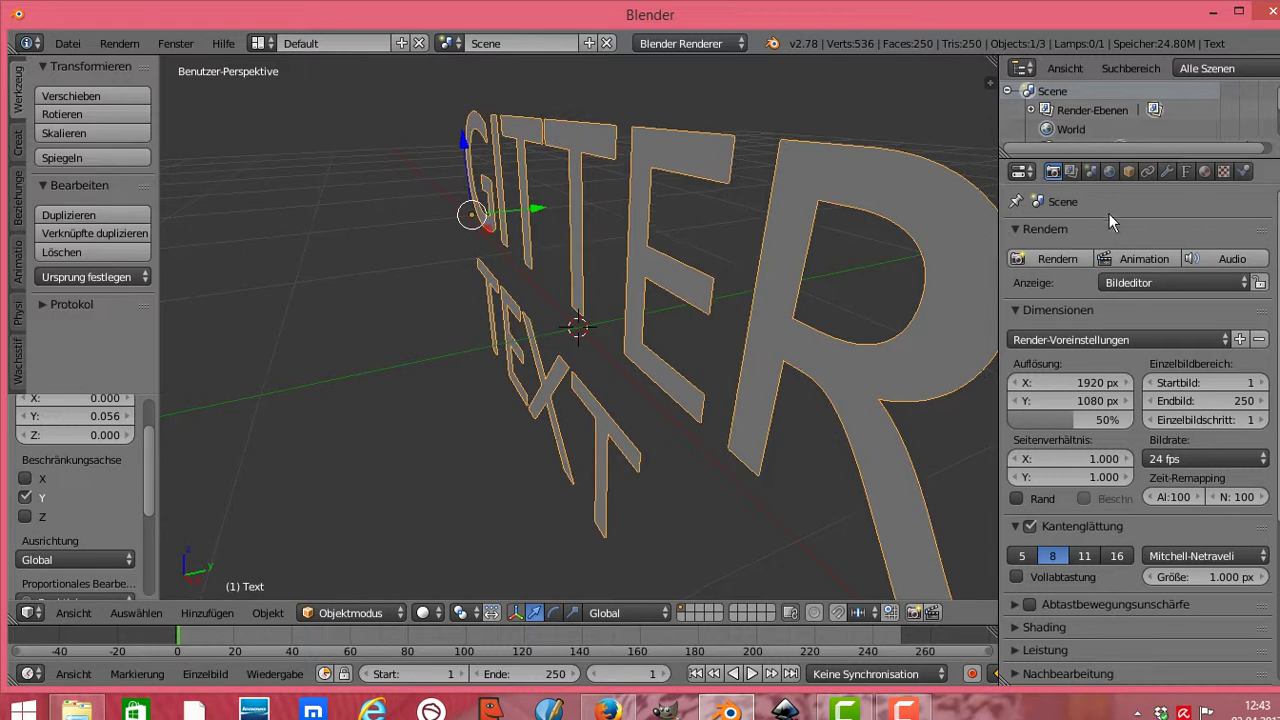
Give the text an extrusion of 0.10 in the Font Geometry settings
click(1185, 172)
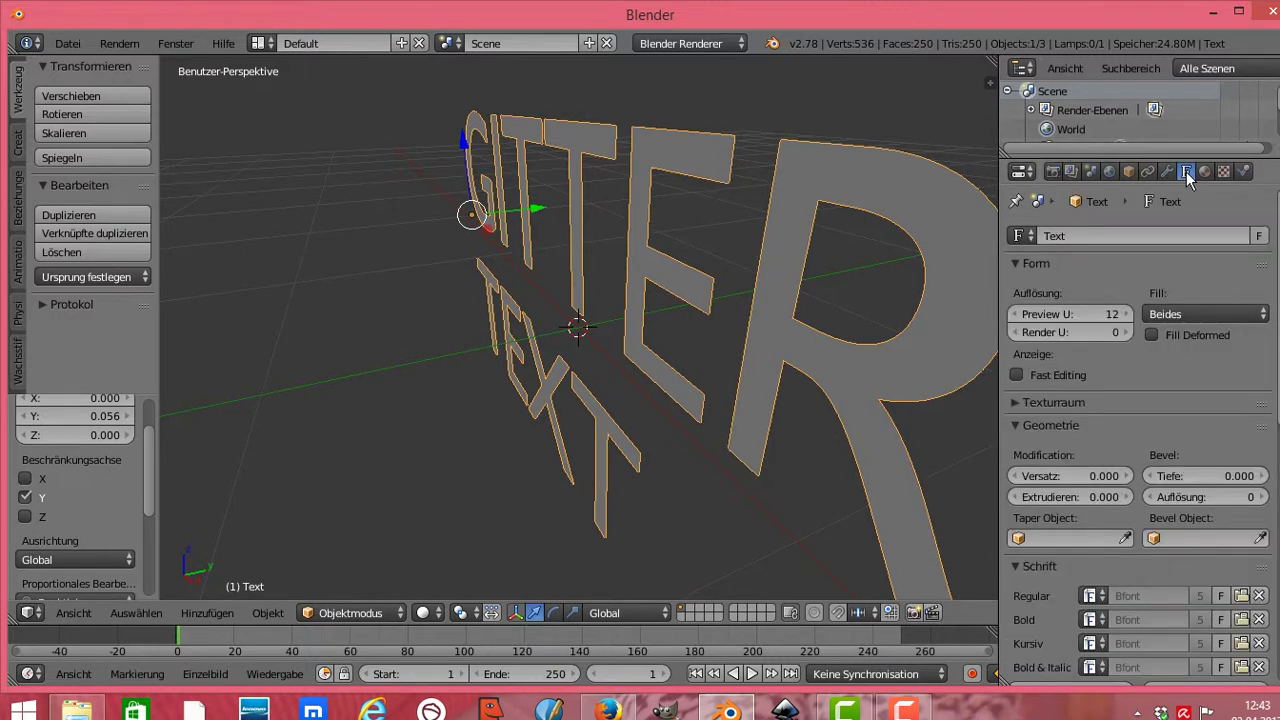
scroll(1140, 430, down, 2)
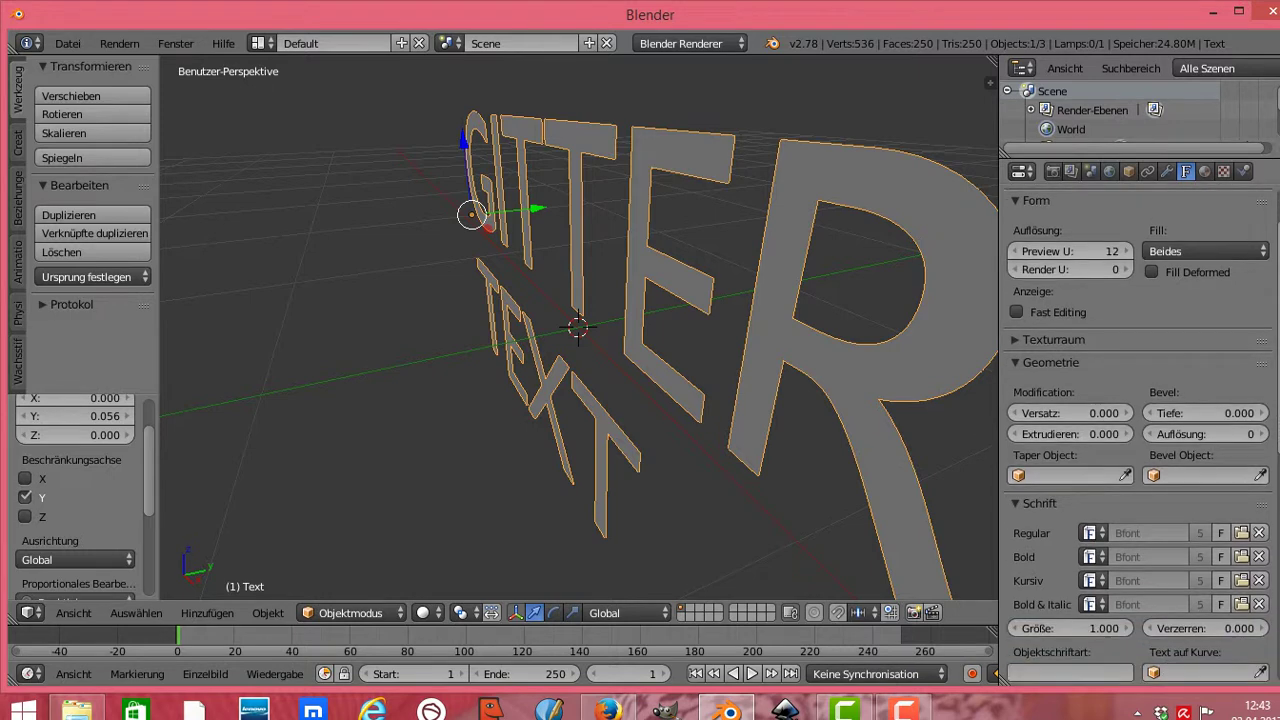
scroll(1042, 368, down, 2)
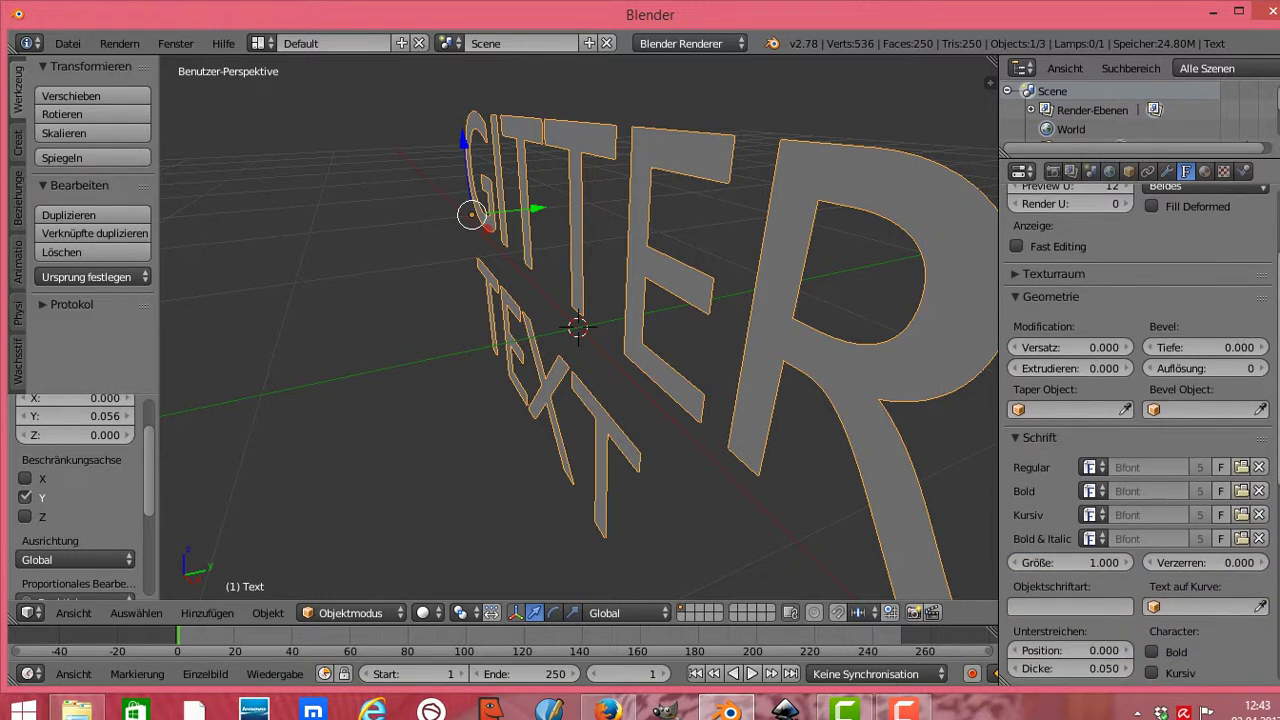
click(1042, 366)
key(BackSpace)
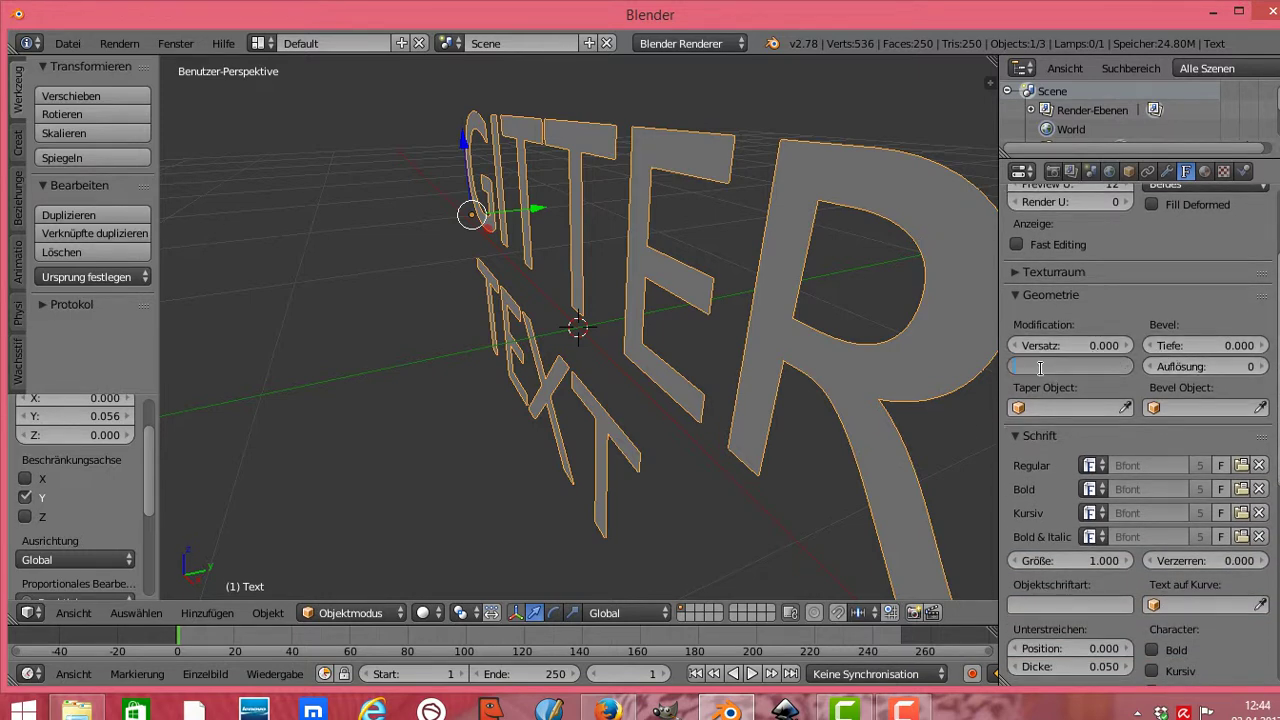
text(0.1)
text(0)
key(Return)
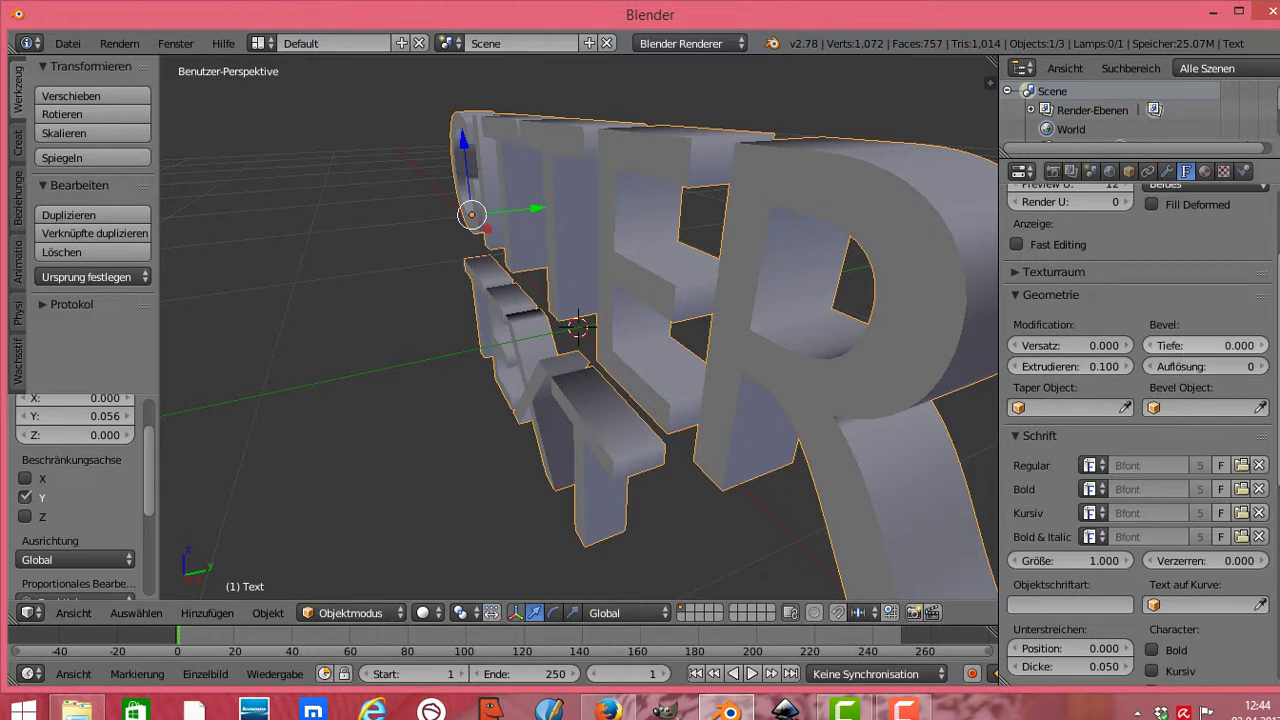
Set the bevel depth to 0.020 for rounded letter edges
click(1181, 347)
key(BackSpace)
text(0)
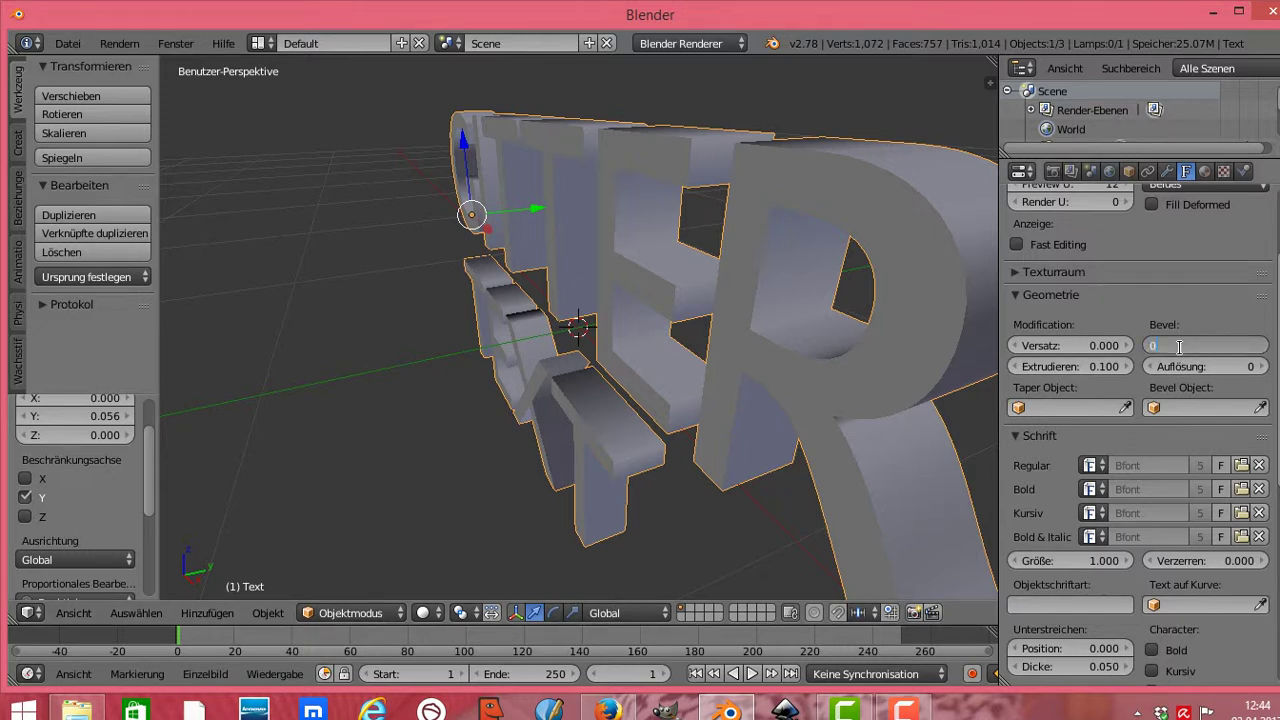
text(.02)
key(Return)
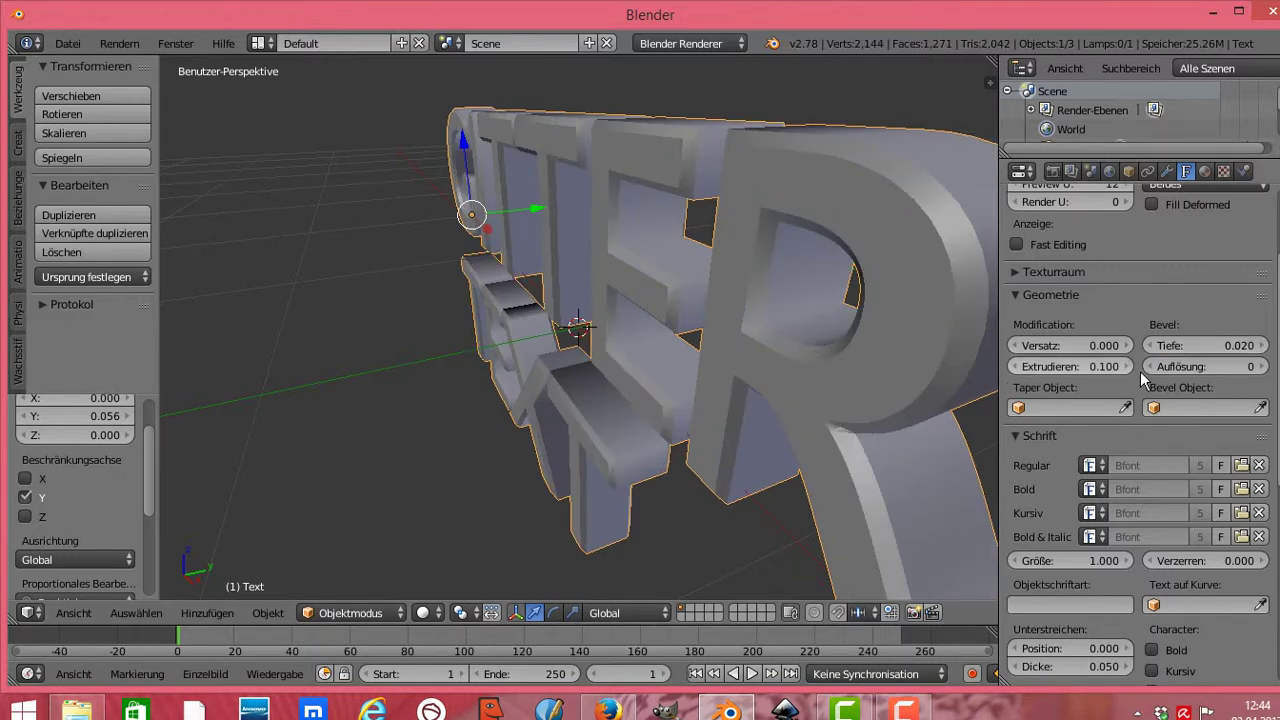
scroll(1140, 430, down, 1)
Adjust the font size and lower the text along Z to -0.680
scroll(1070, 480, down, 2)
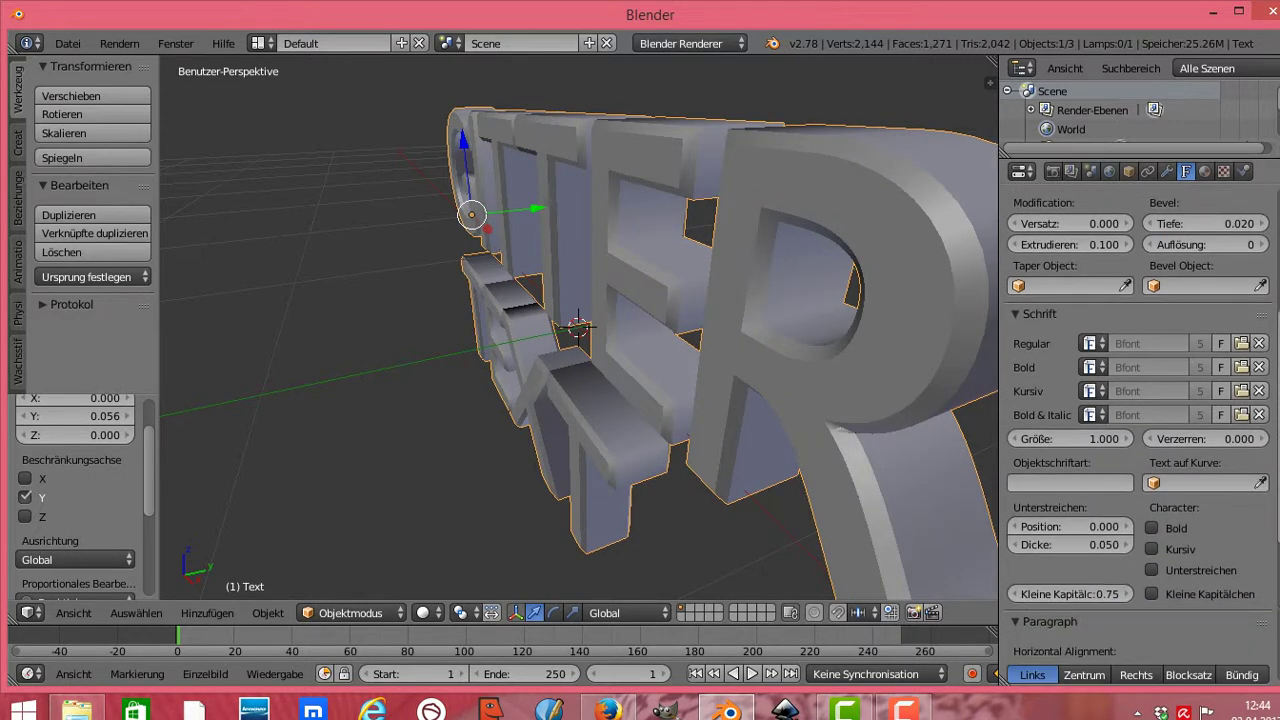
mouse_move(1070, 438)
mouse_down()
mouse_move(1110, 440)
mouse_move(1050, 438)
mouse_up()
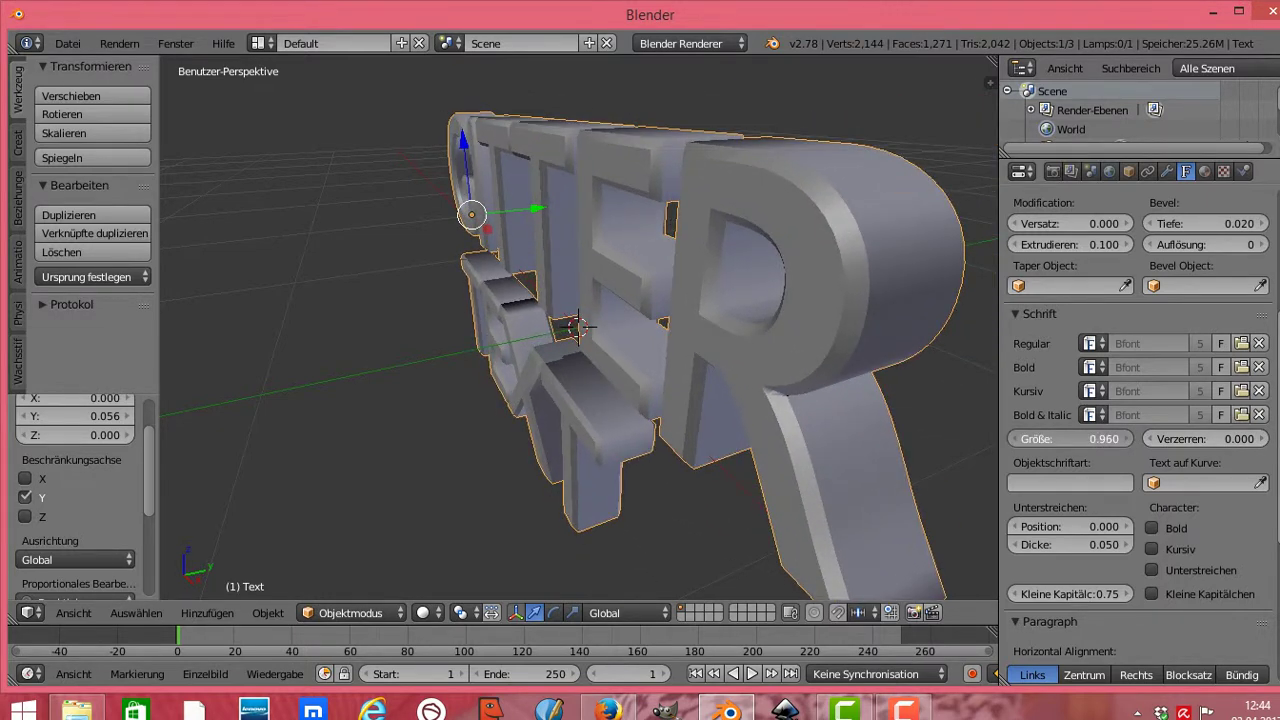
drag(1070, 438, 1096, 439)
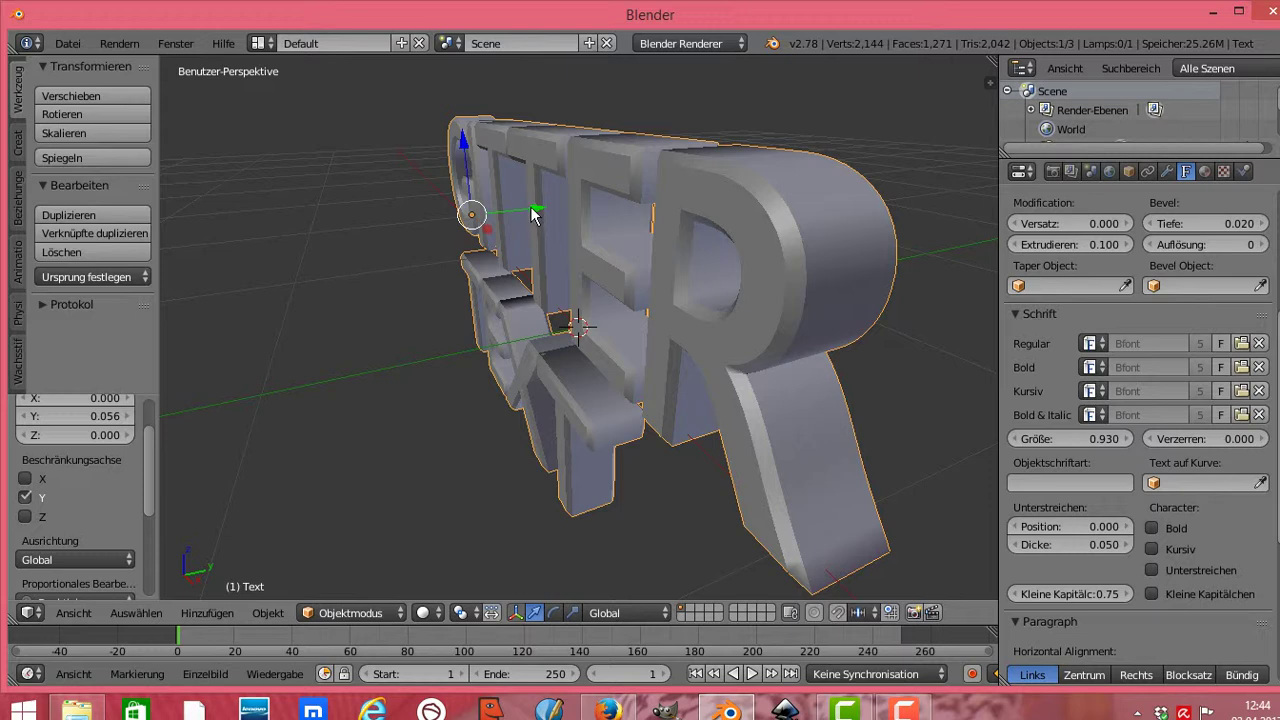
mouse_move(530, 208)
mouse_down()
mouse_move(631, 179)
mouse_move(598, 232)
mouse_move(621, 193)
mouse_move(663, 209)
mouse_move(636, 201)
mouse_up()
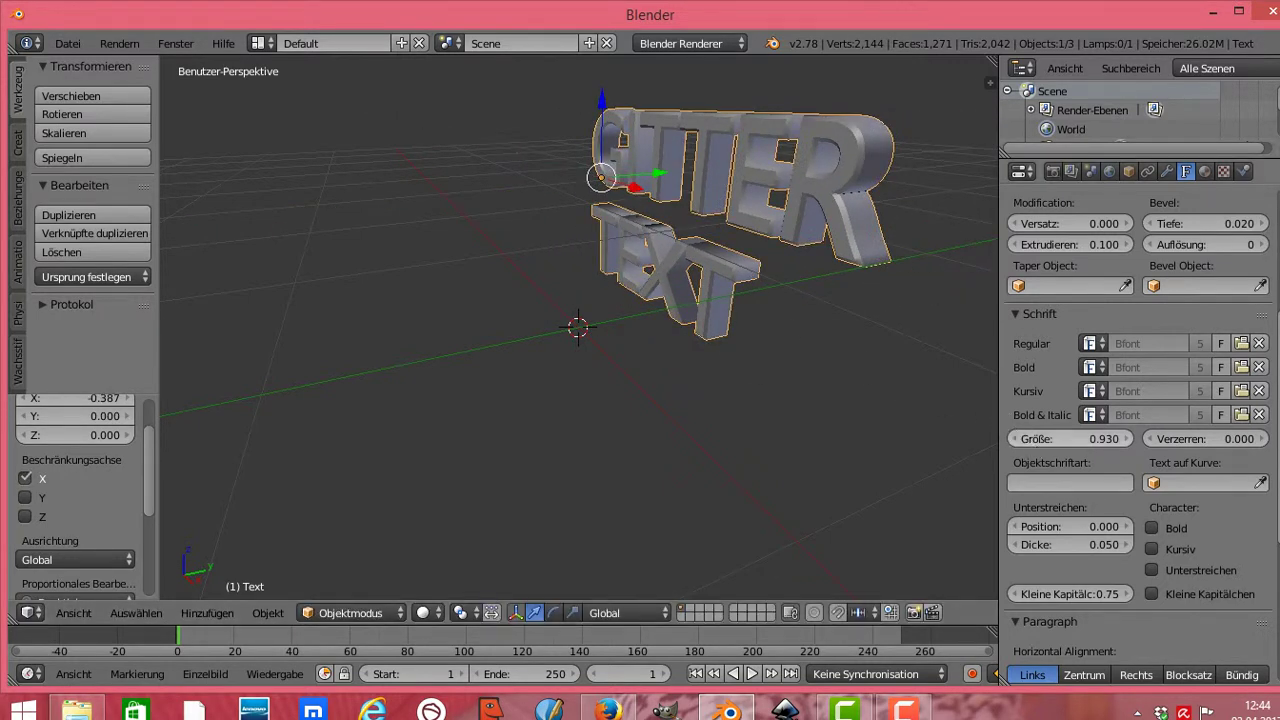
drag(1030, 438, 1100, 438)
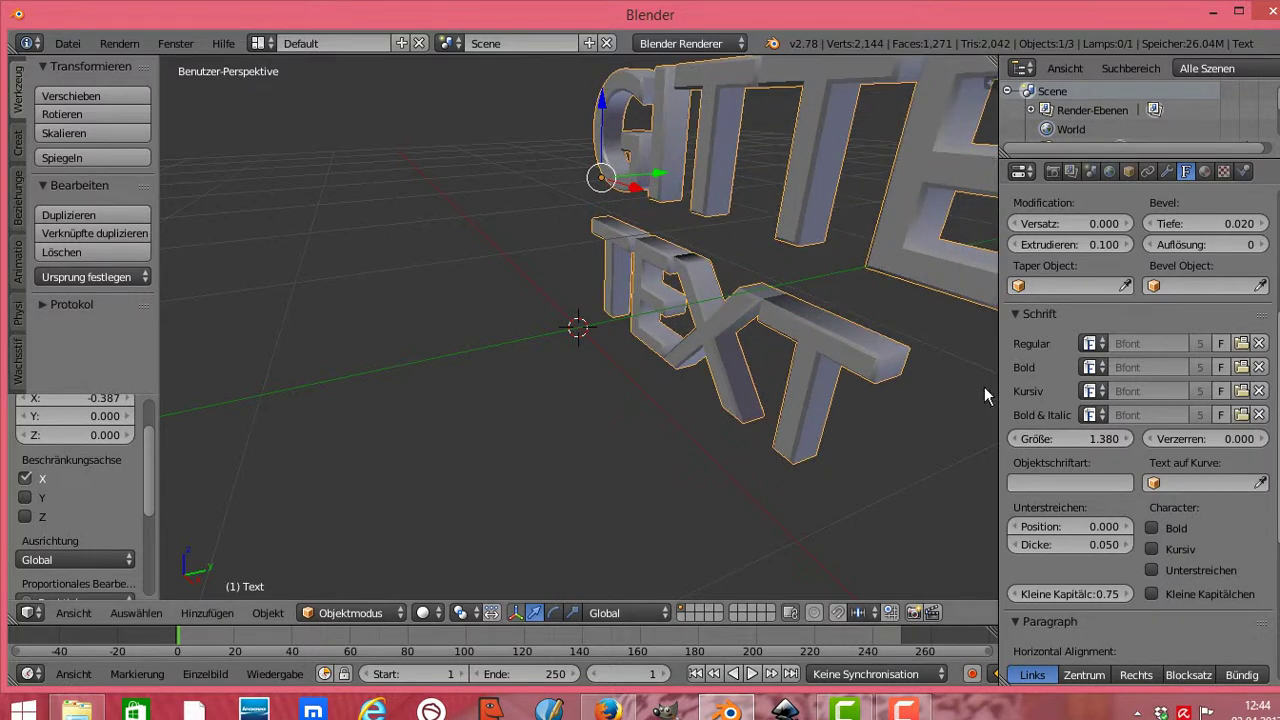
key(g)
key(z)
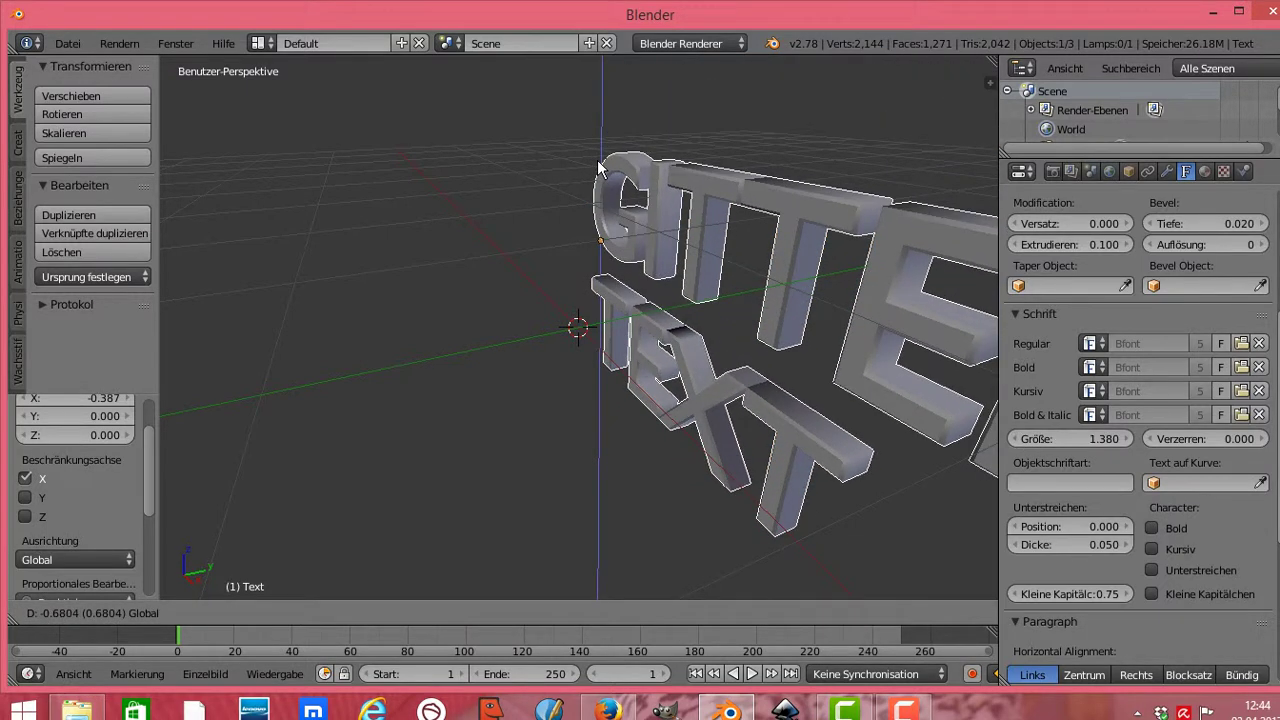
click(600, 174)
Enlarge the font to 1.670 and set paragraph offsets X -2.000, Y 0.100
drag(1046, 436, 1100, 436)
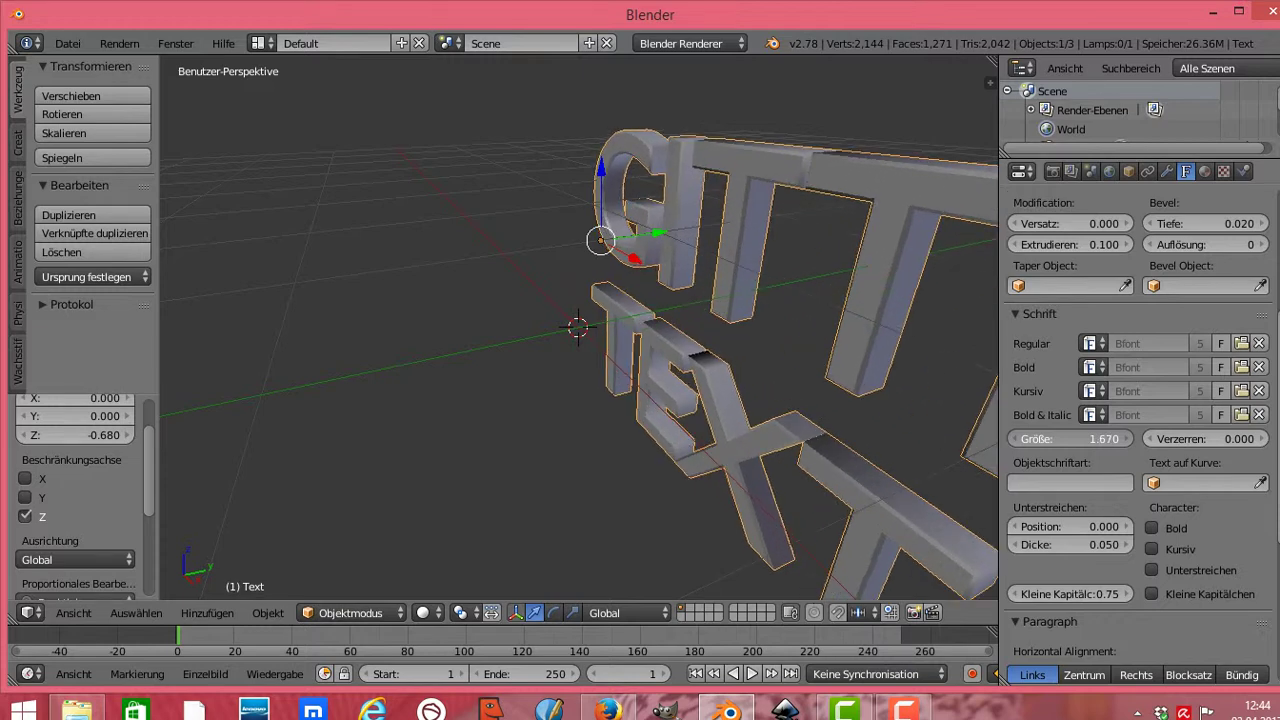
scroll(1238, 498, down, 7)
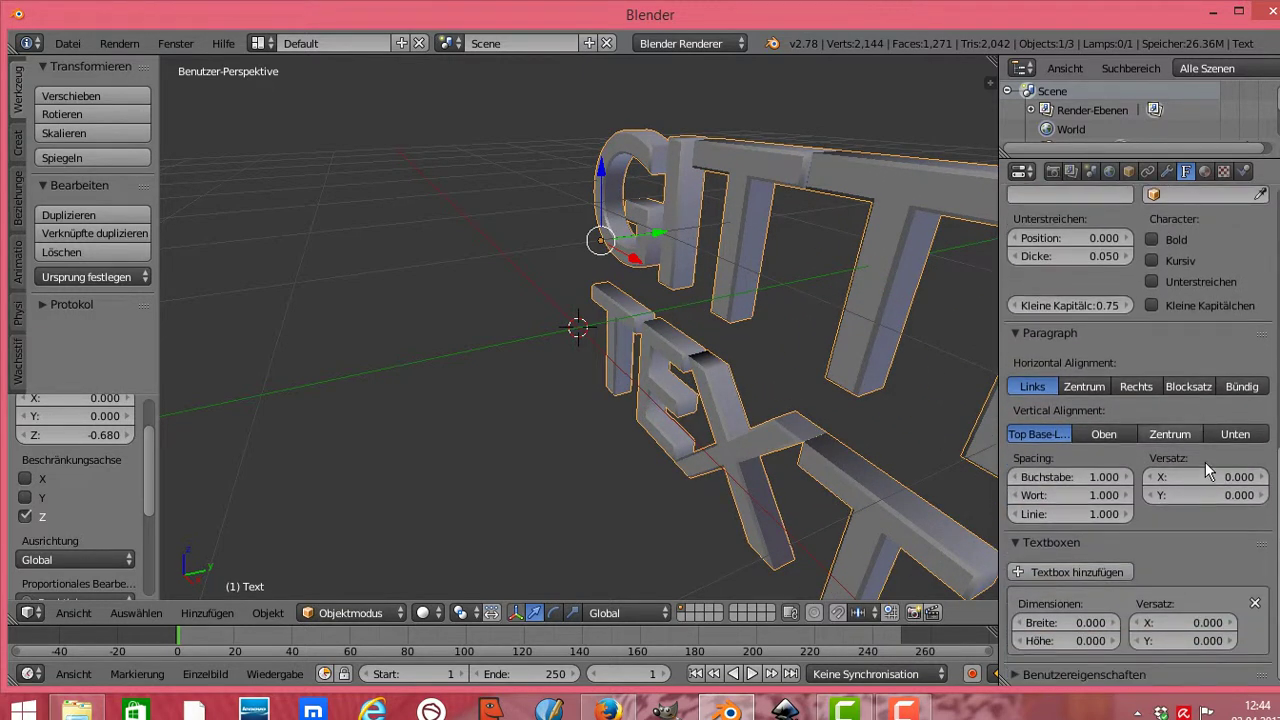
drag(1206, 477, 1129, 477)
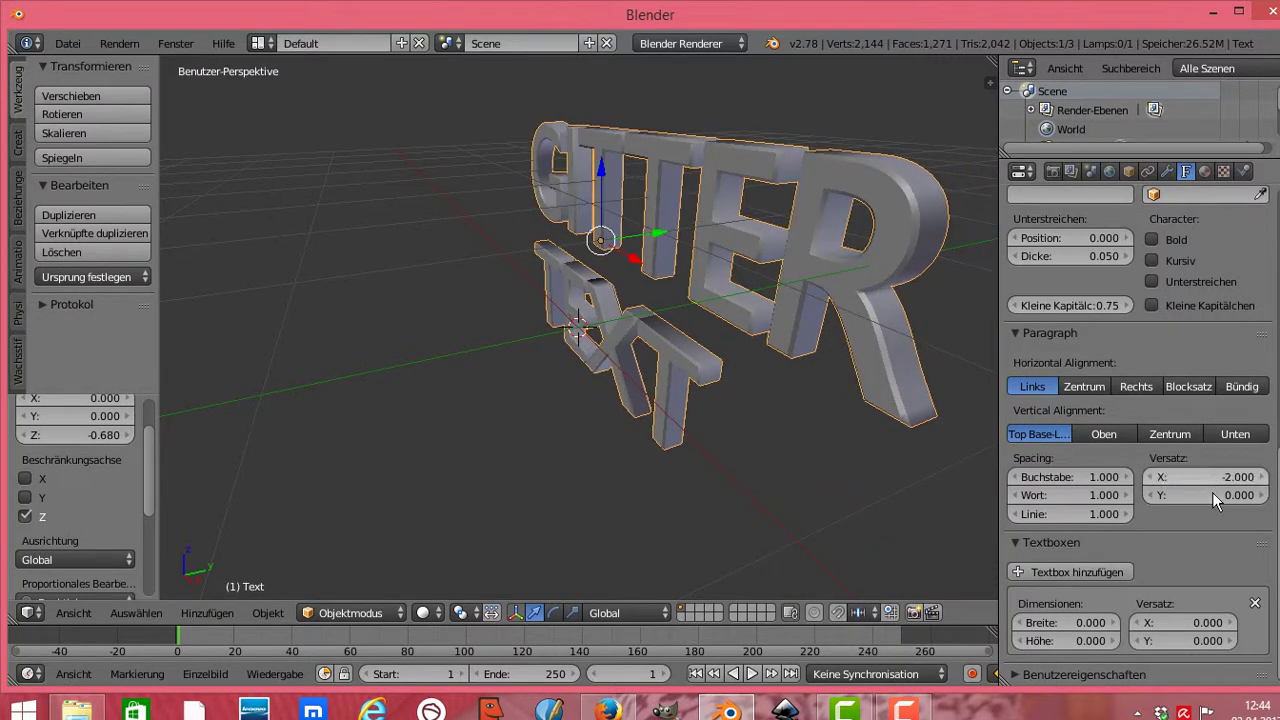
mouse_move(1212, 495)
mouse_down()
mouse_move(1160, 495)
mouse_move(1188, 495)
mouse_up()
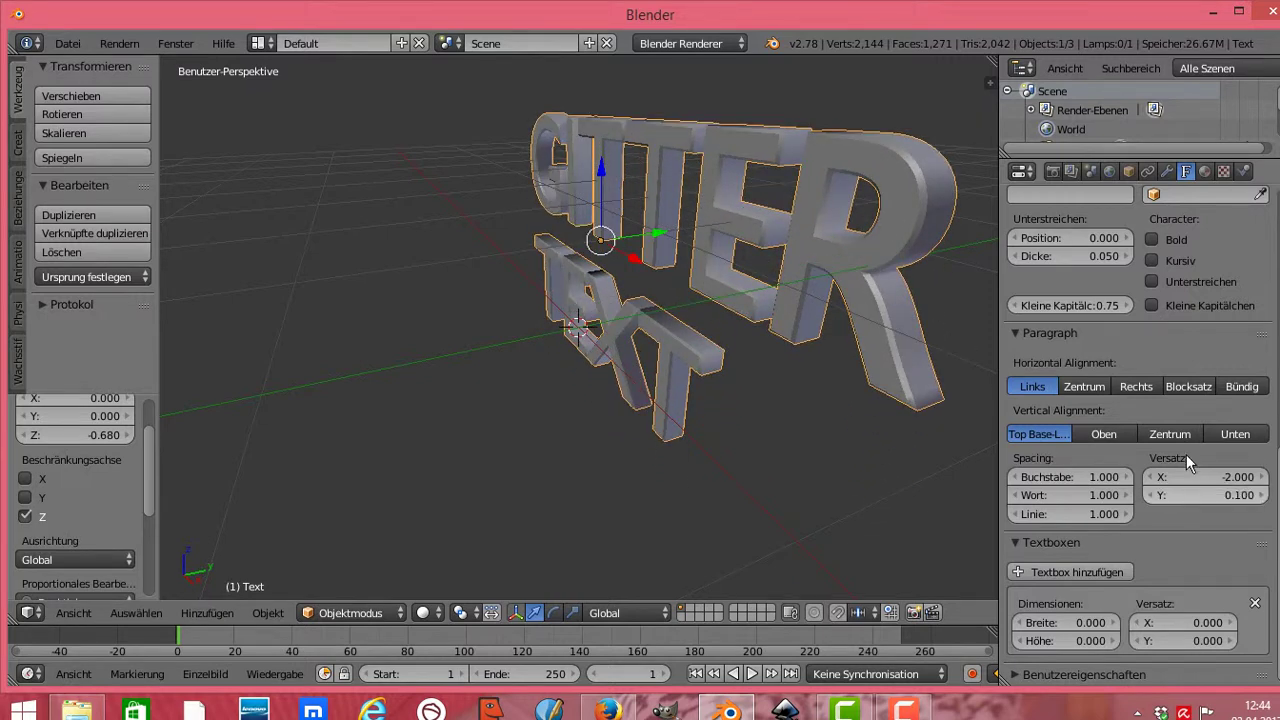
Rotate the text 1.3° on Y and 42.7° on Z, scale to 1.18/1.18/3.73, delta Y -1.8
click(1129, 171)
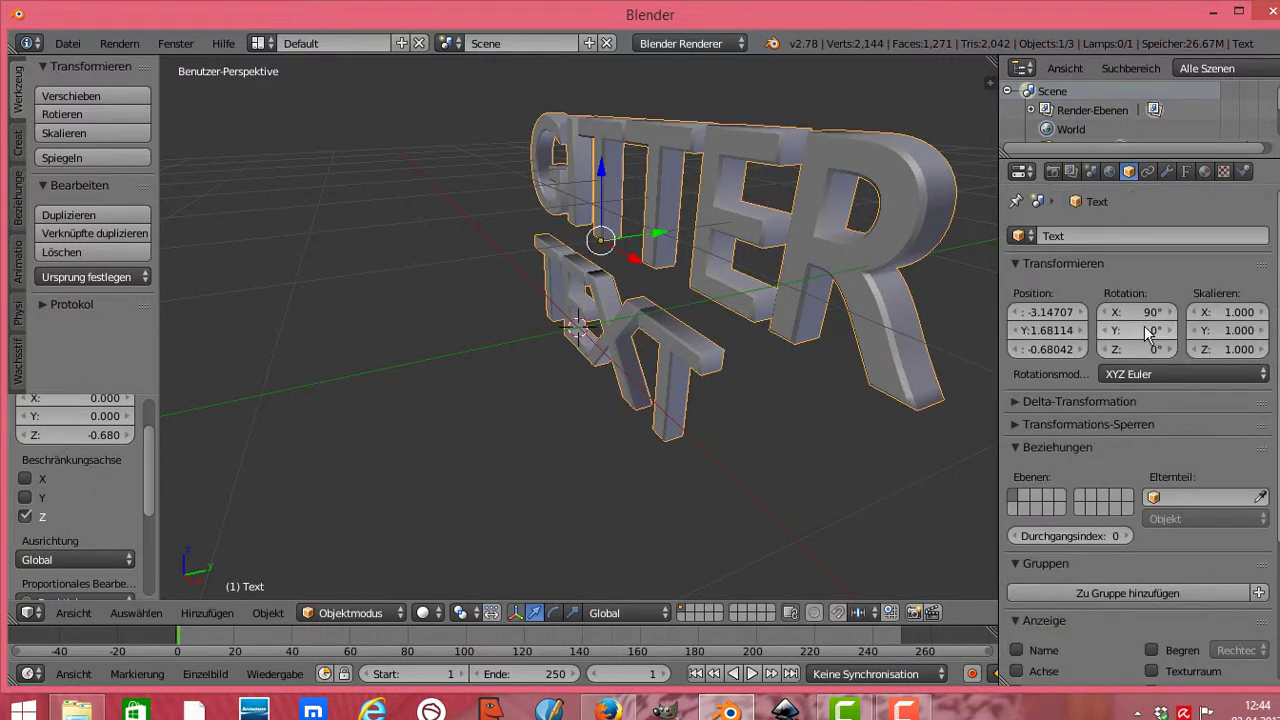
mouse_move(1135, 330)
mouse_down()
mouse_move(1165, 349)
mouse_move(1230, 349)
mouse_move(1216, 349)
mouse_up()
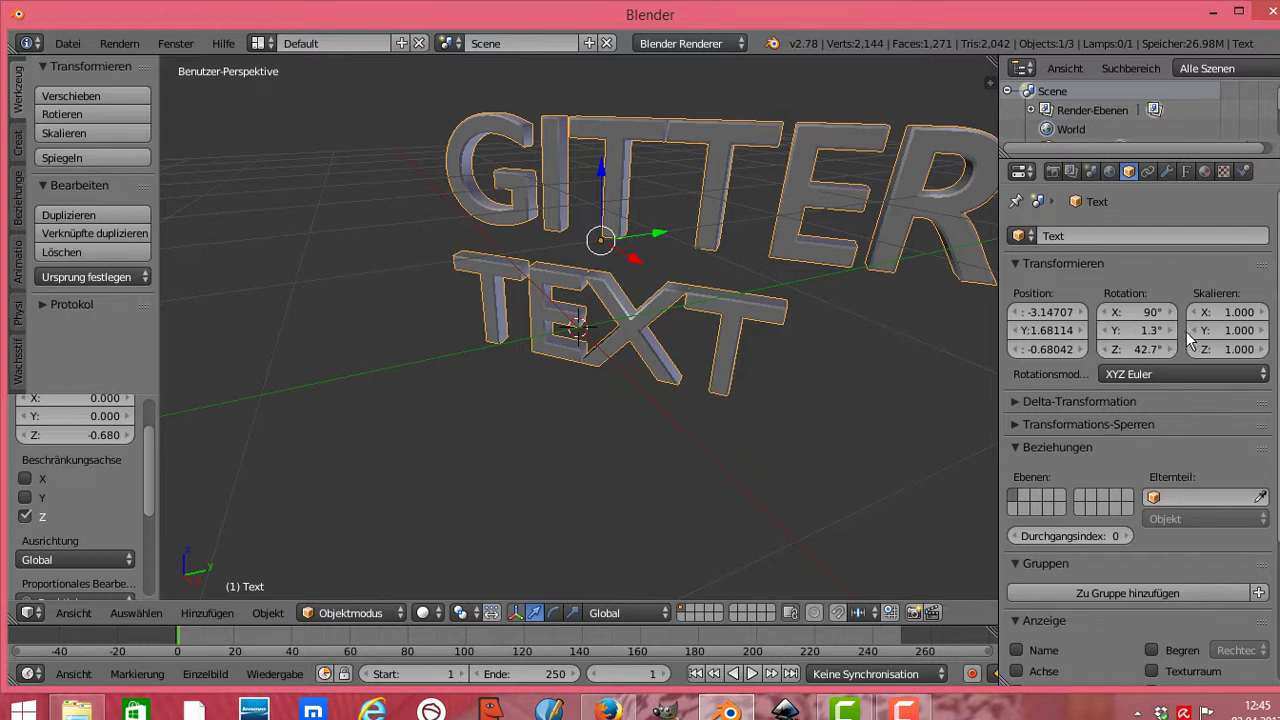
drag(1212, 331, 1250, 331)
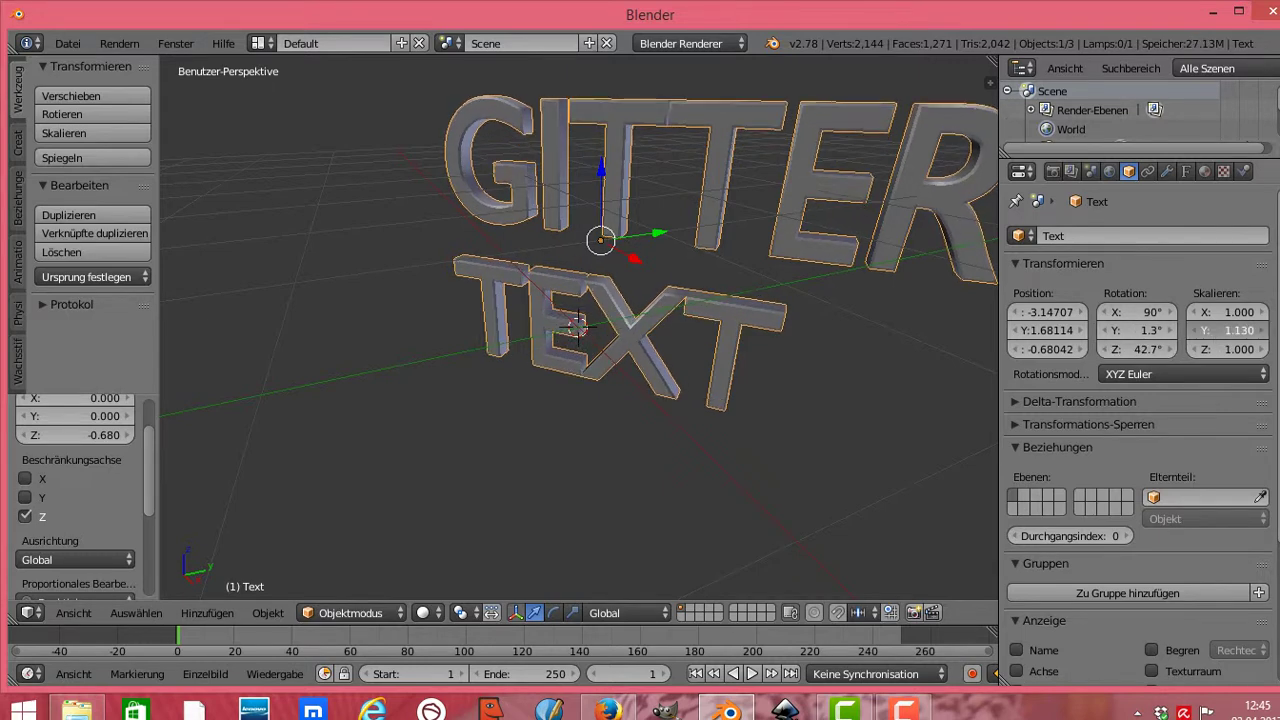
click(1046, 400)
mouse_move(1021, 470)
mouse_down()
mouse_move(910, 470)
mouse_move(1022, 484)
mouse_up()
text(-1.80000)
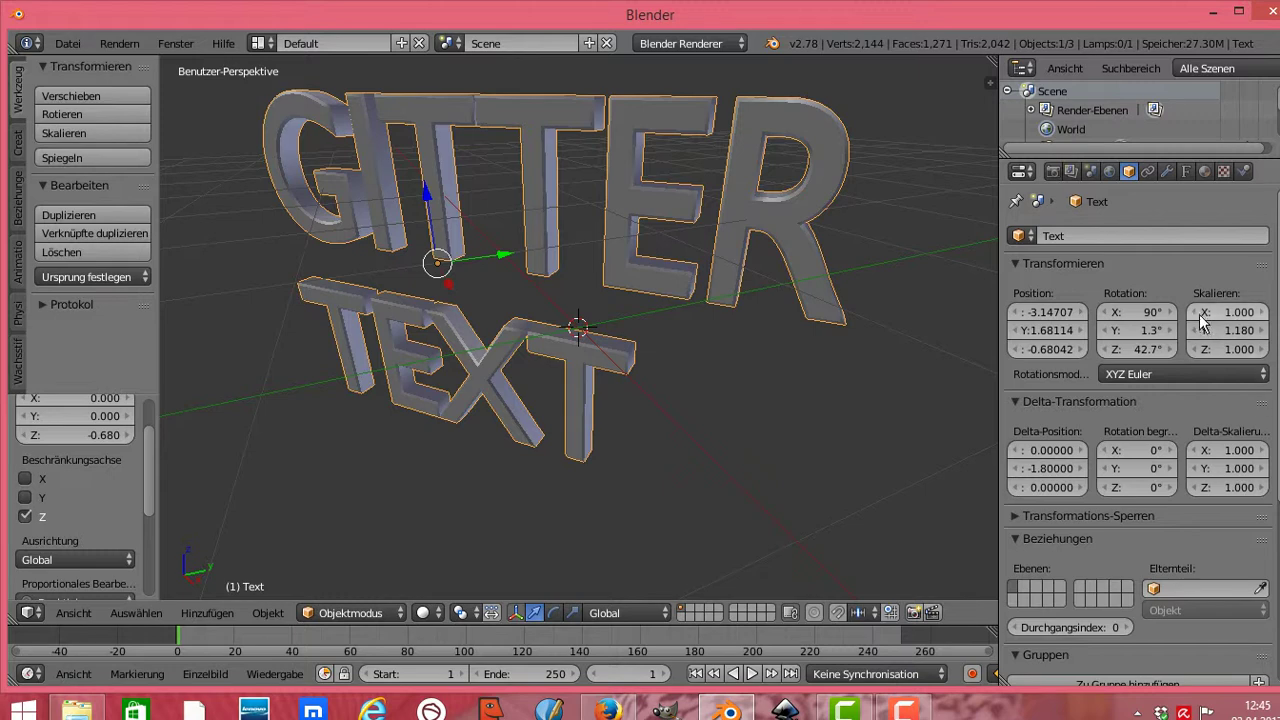
drag(1227, 312, 1270, 312)
drag(1227, 349, 1275, 349)
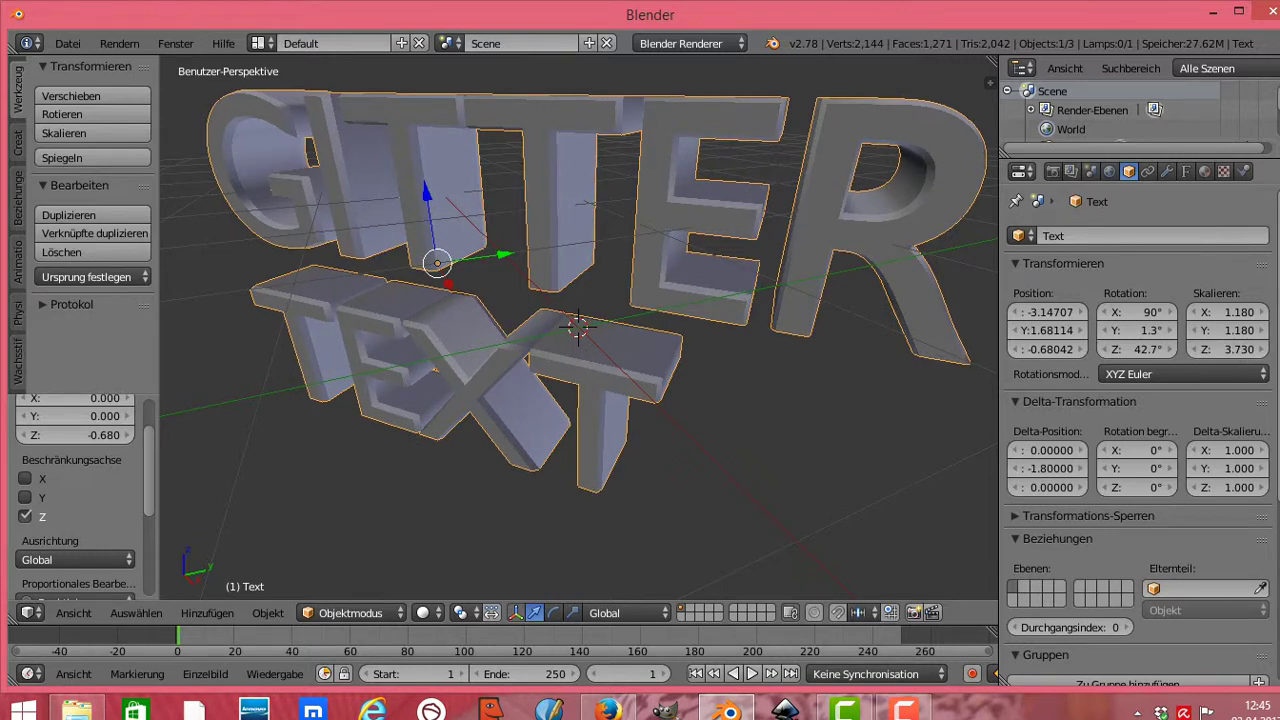
click(1187, 175)
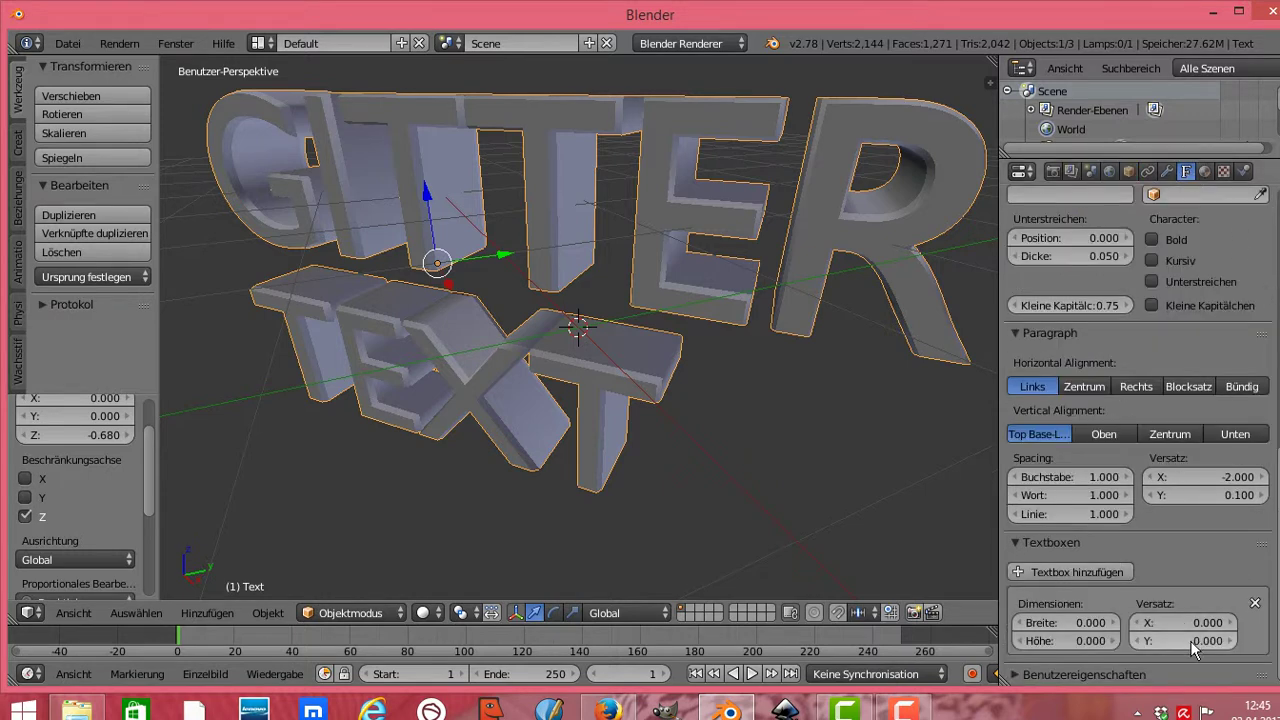
Set the textbox Y offset to -0.300 and switch the viewport to wireframe
ctrl+scroll(1175, 641, down, 2)
ctrl+scroll(1175, 641, down, 1)
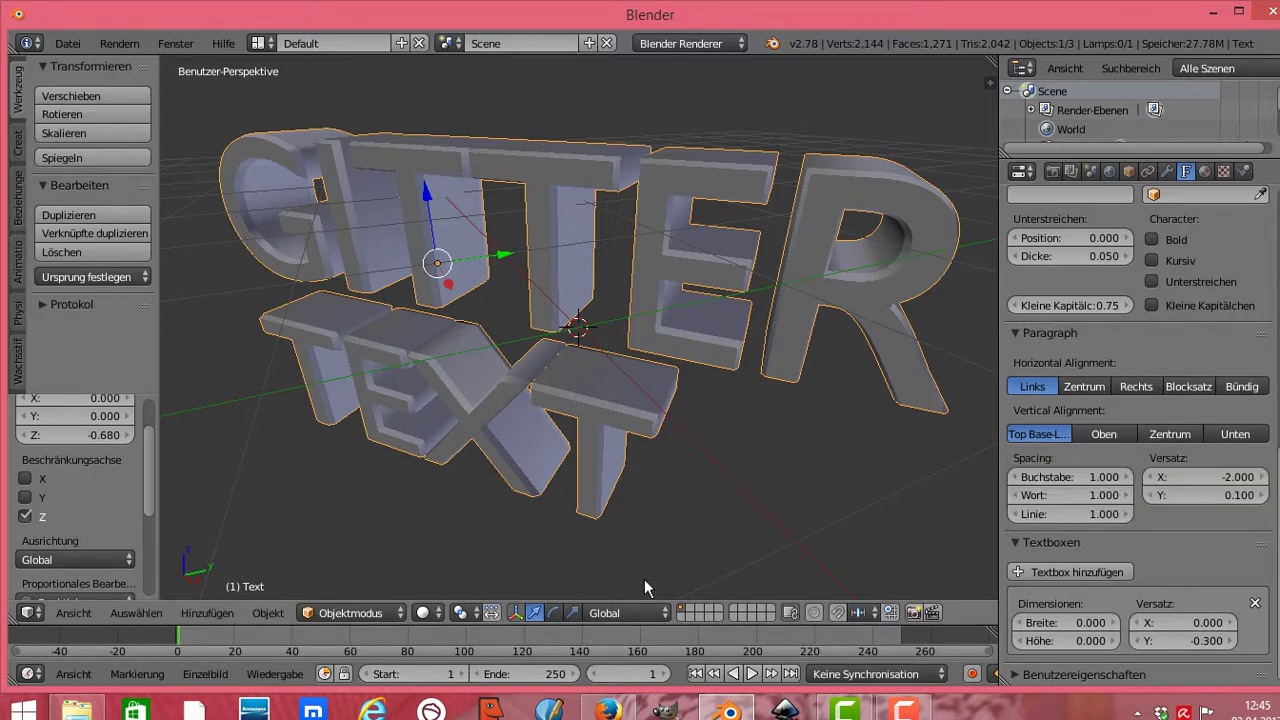
click(424, 612)
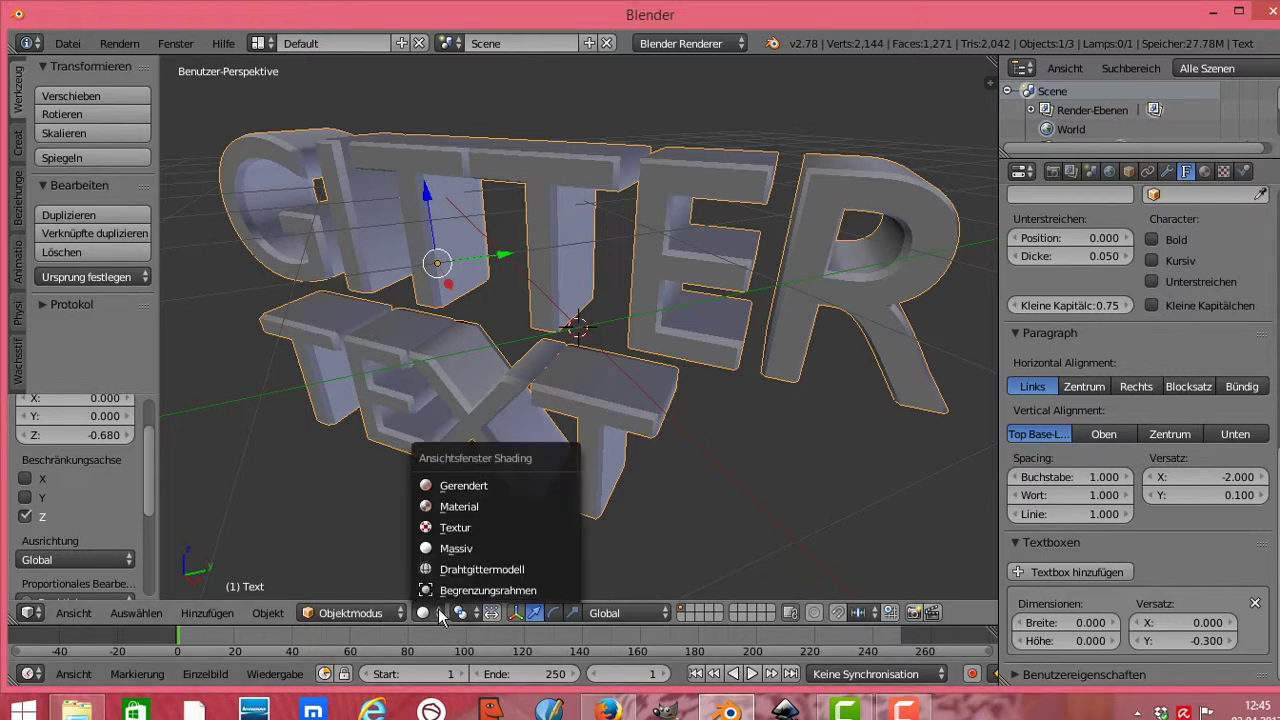
click(481, 569)
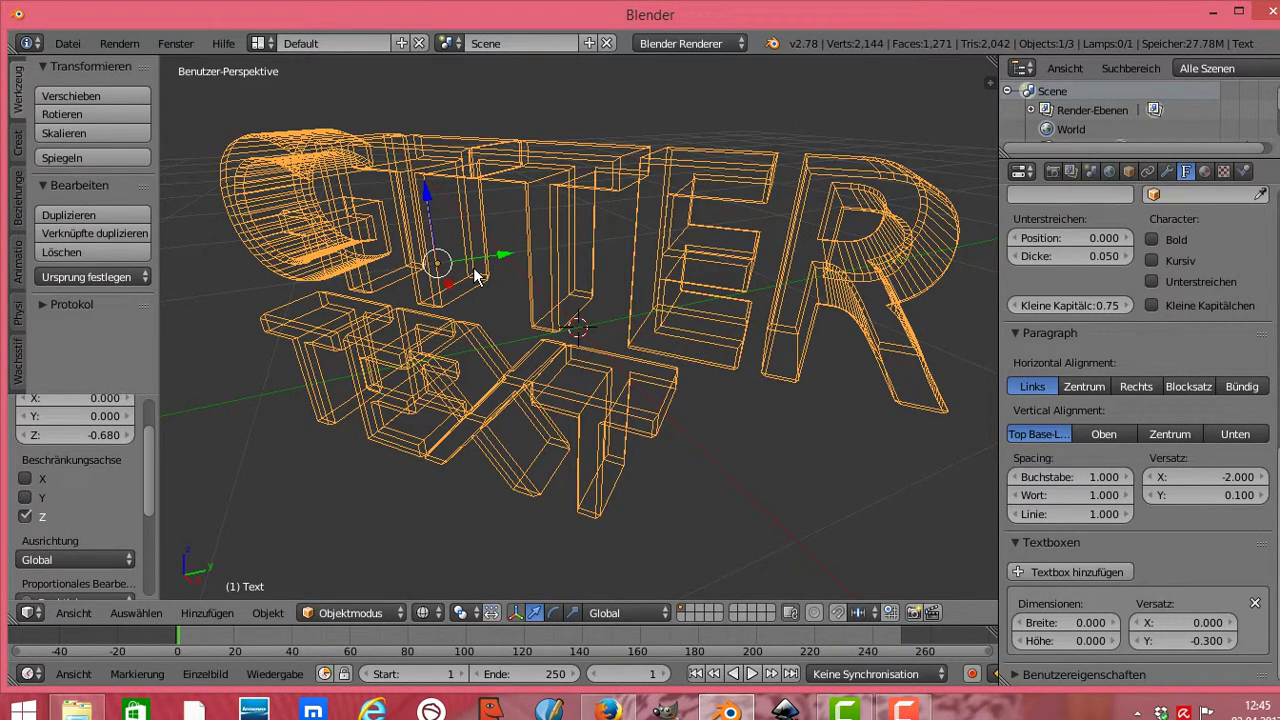
Toggle select-all and box-select the middle letters
key(a)
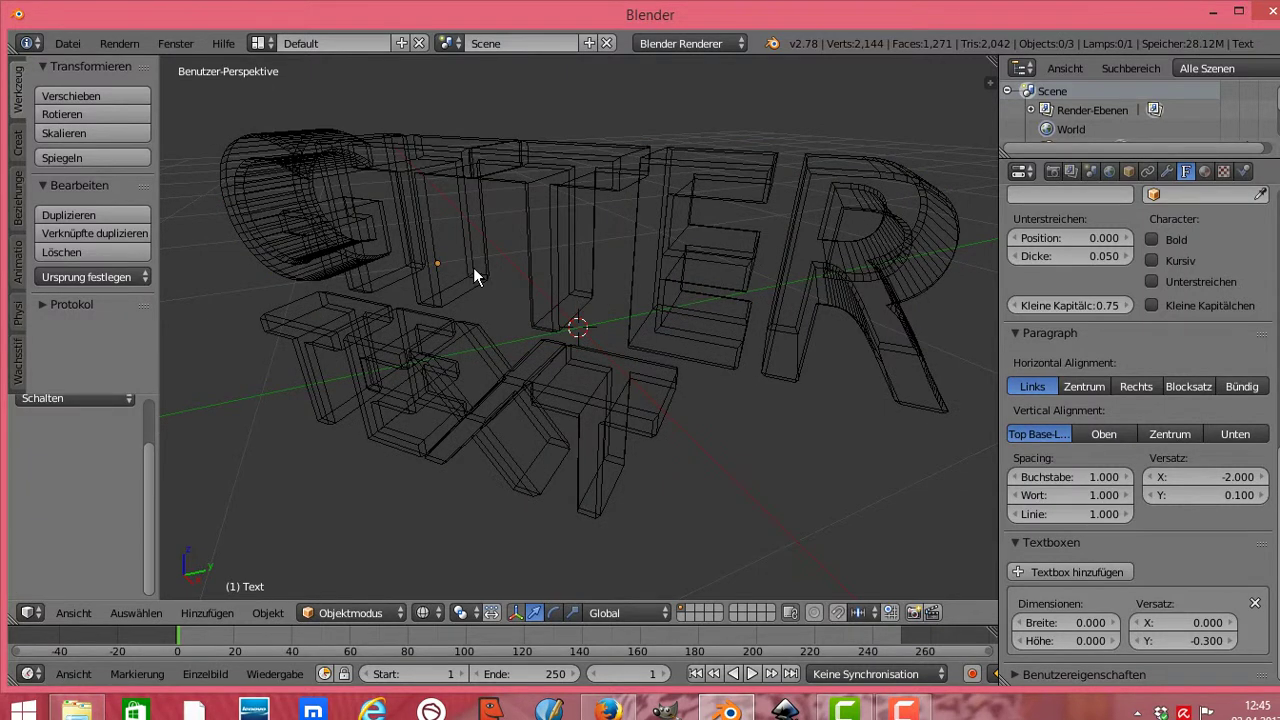
key(a)
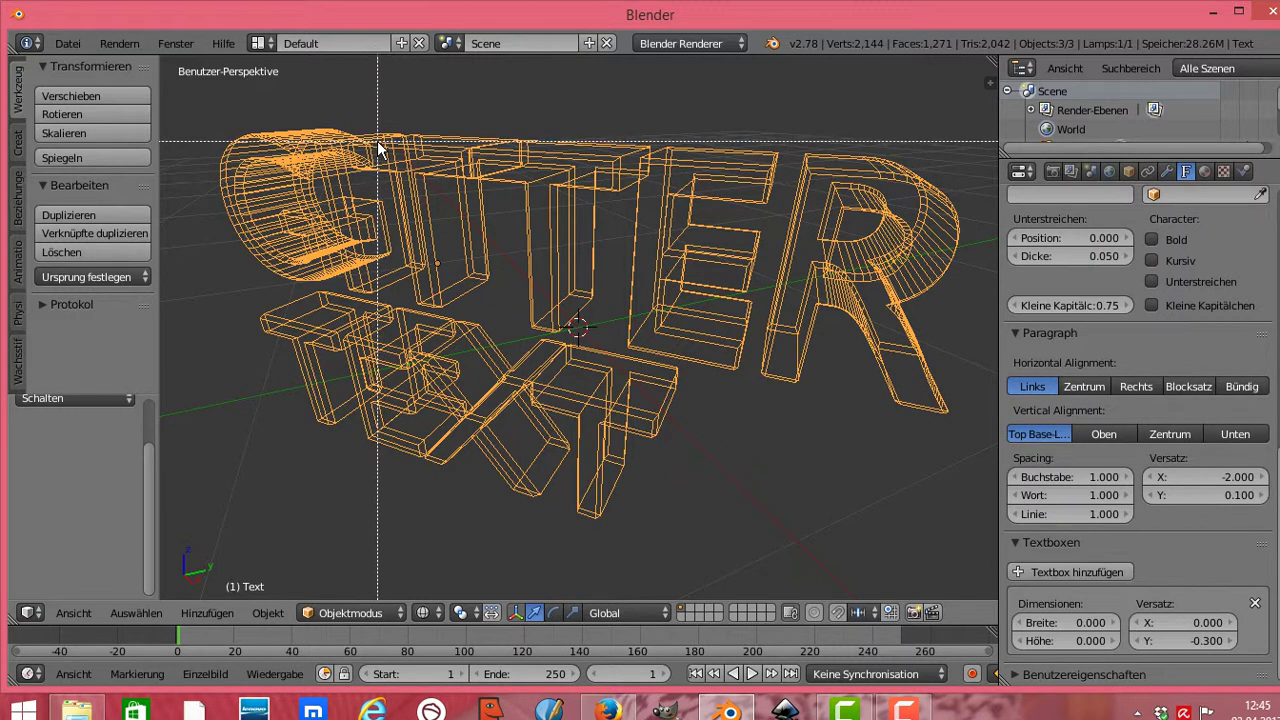
drag(450, 136, 639, 306)
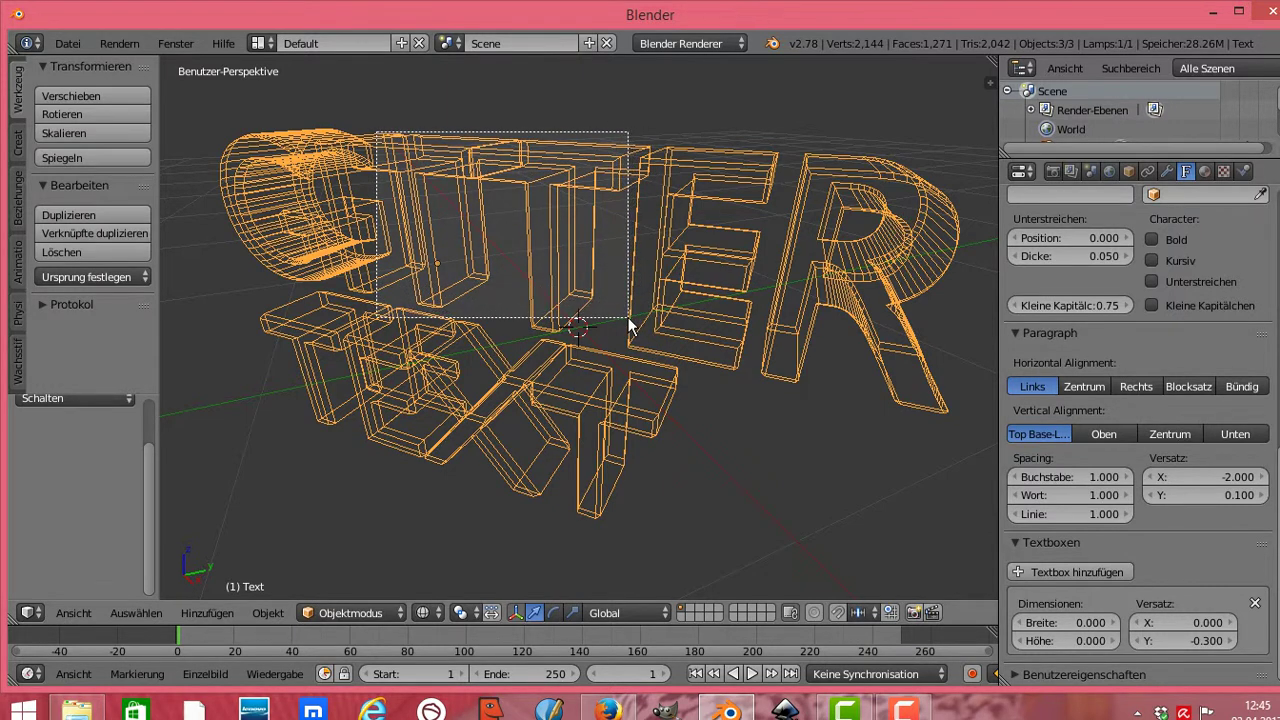
drag(630, 322, 612, 318)
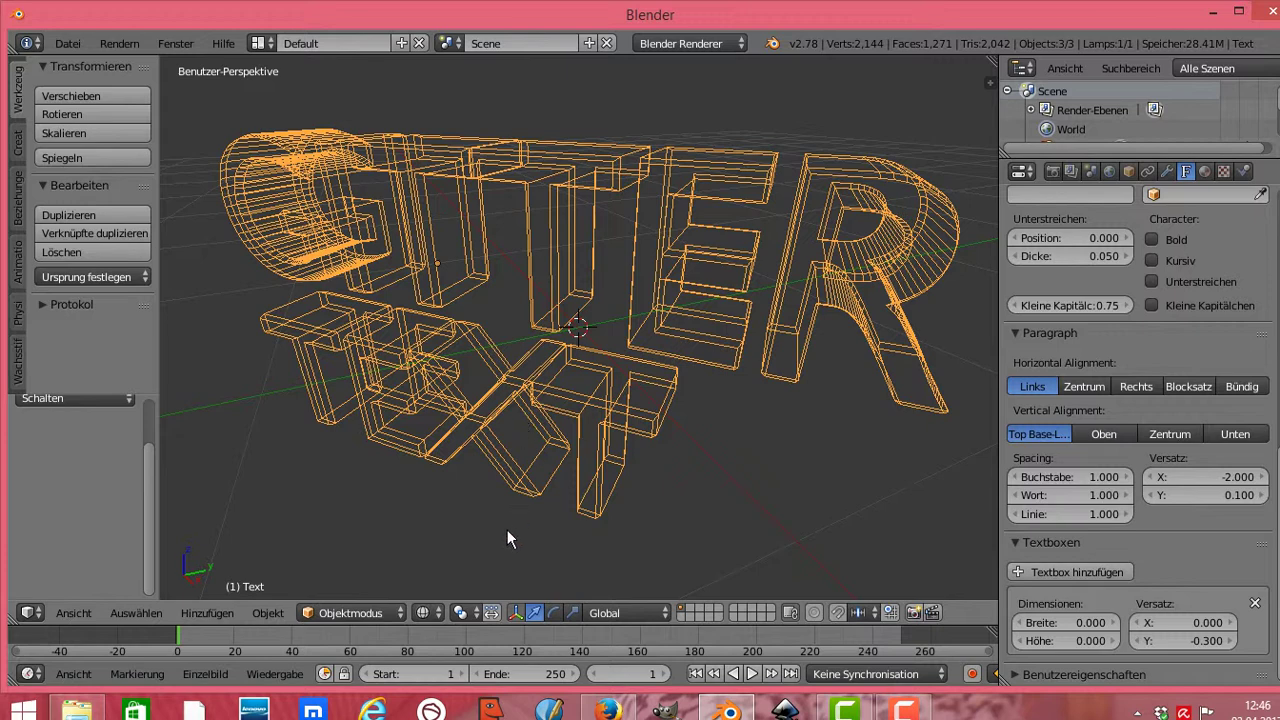
In edit mode, set the 3D cursor at the top of the GITTER letters, then return to object mode
click(400, 611)
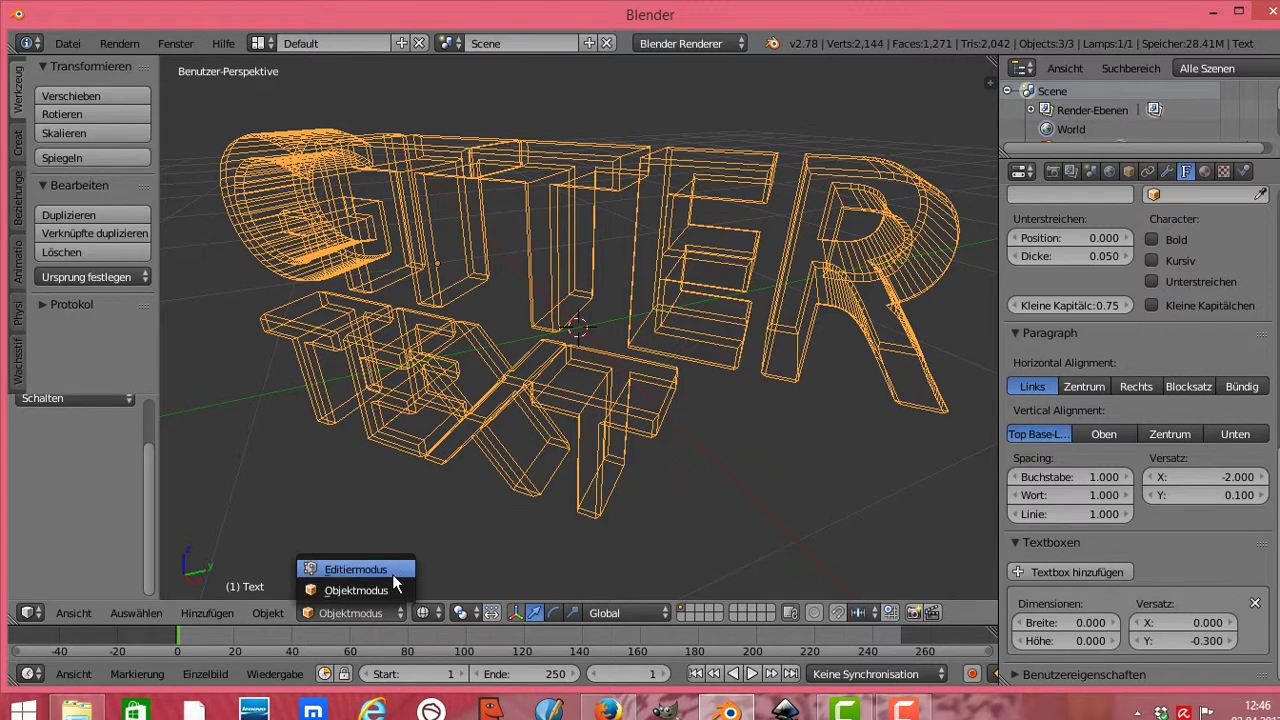
click(392, 571)
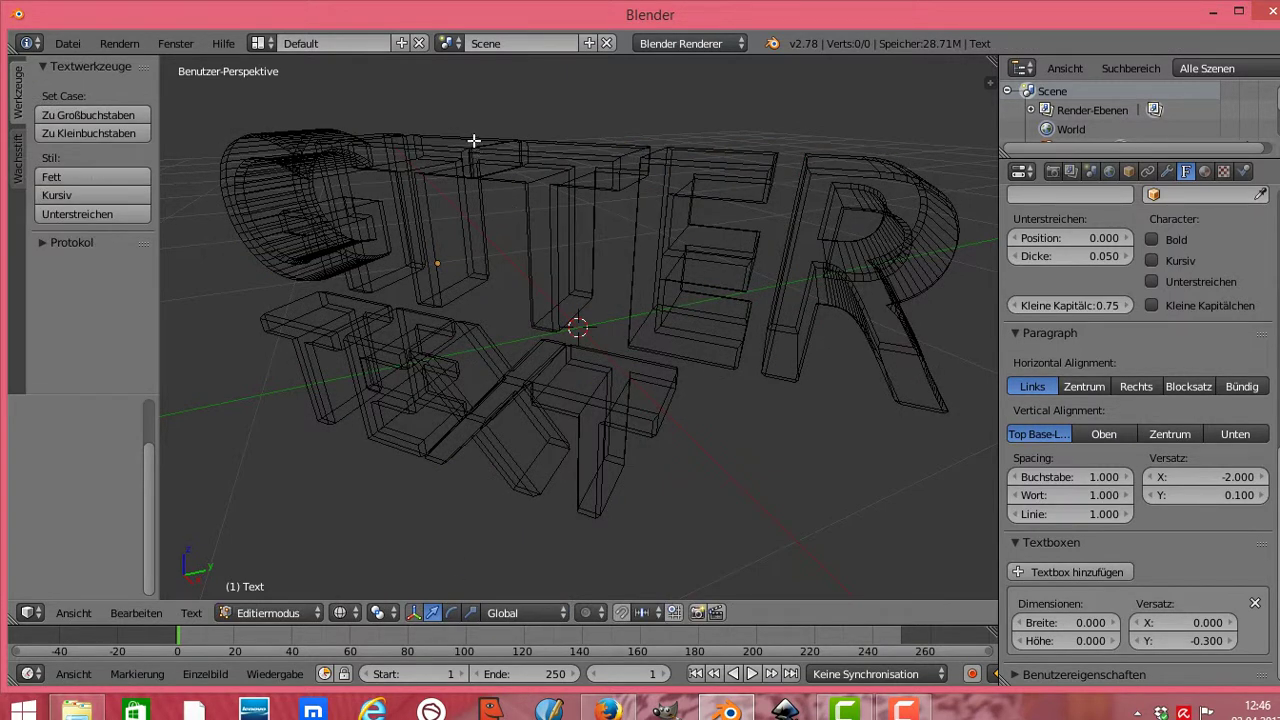
click(411, 131)
click(358, 617)
click(313, 607)
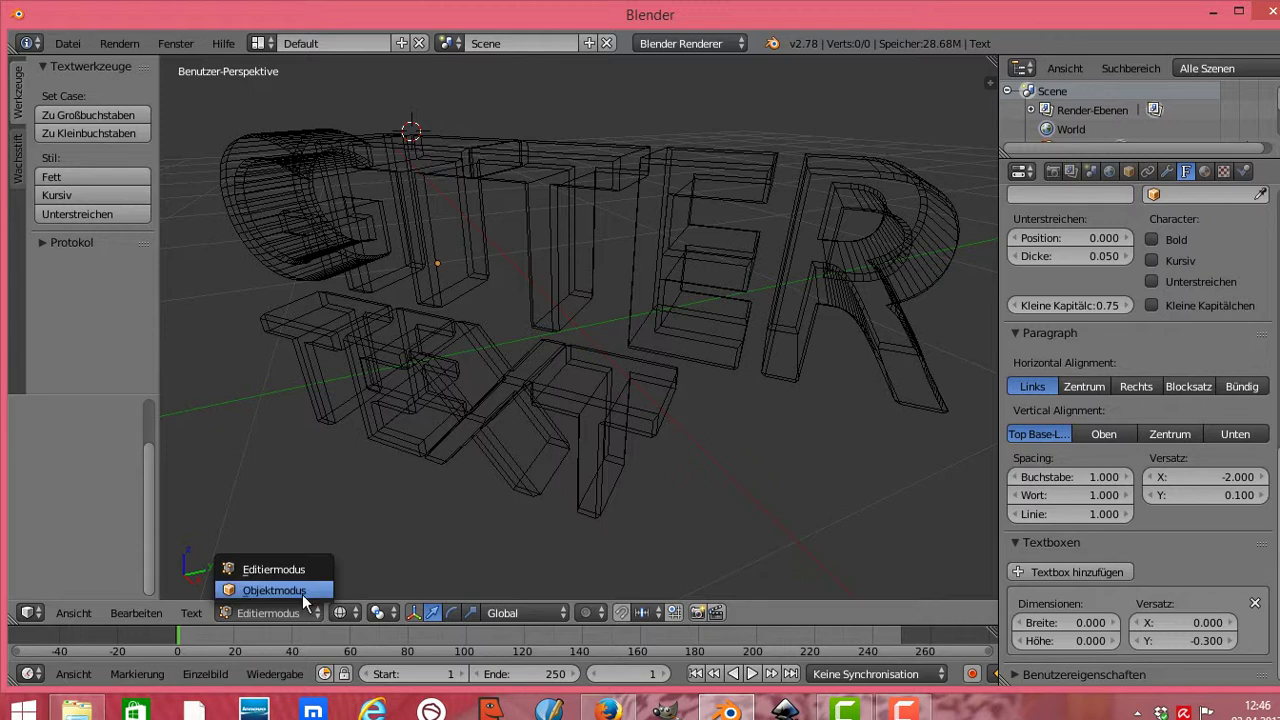
click(302, 594)
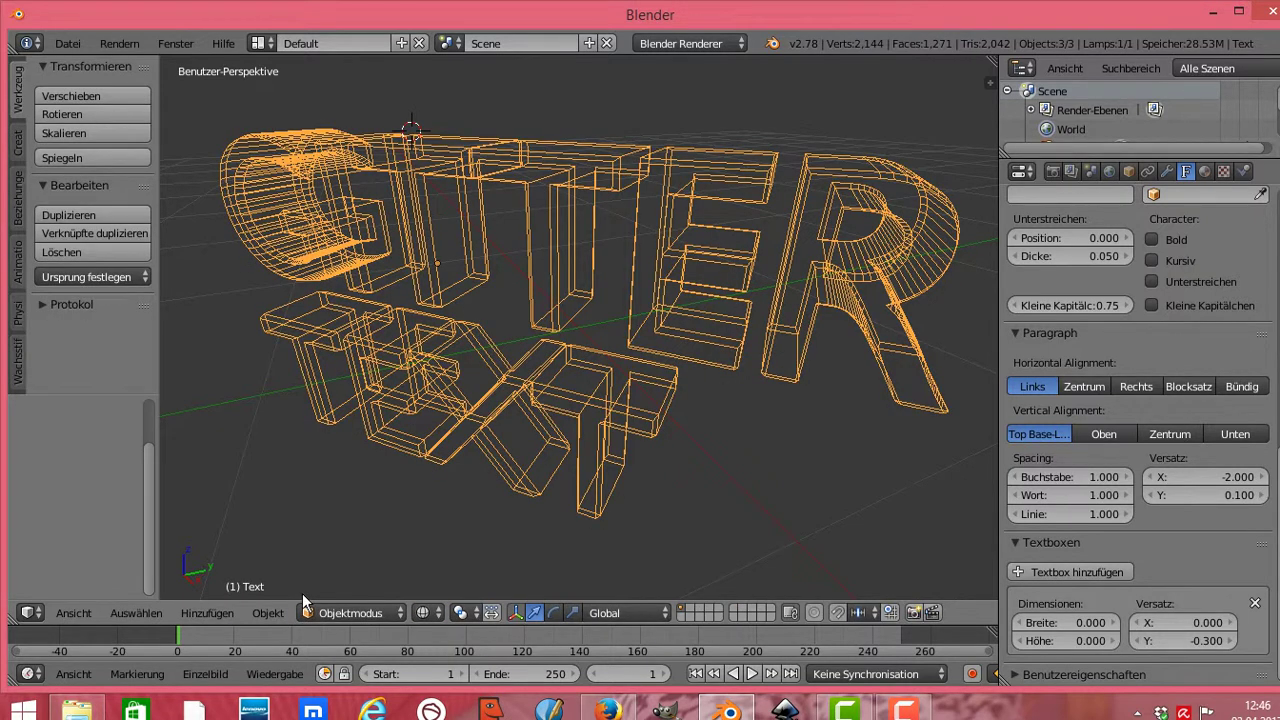
Add a Remesh modifier with octree depth 6, smooth shading on, and disconnected pieces kept
click(1167, 171)
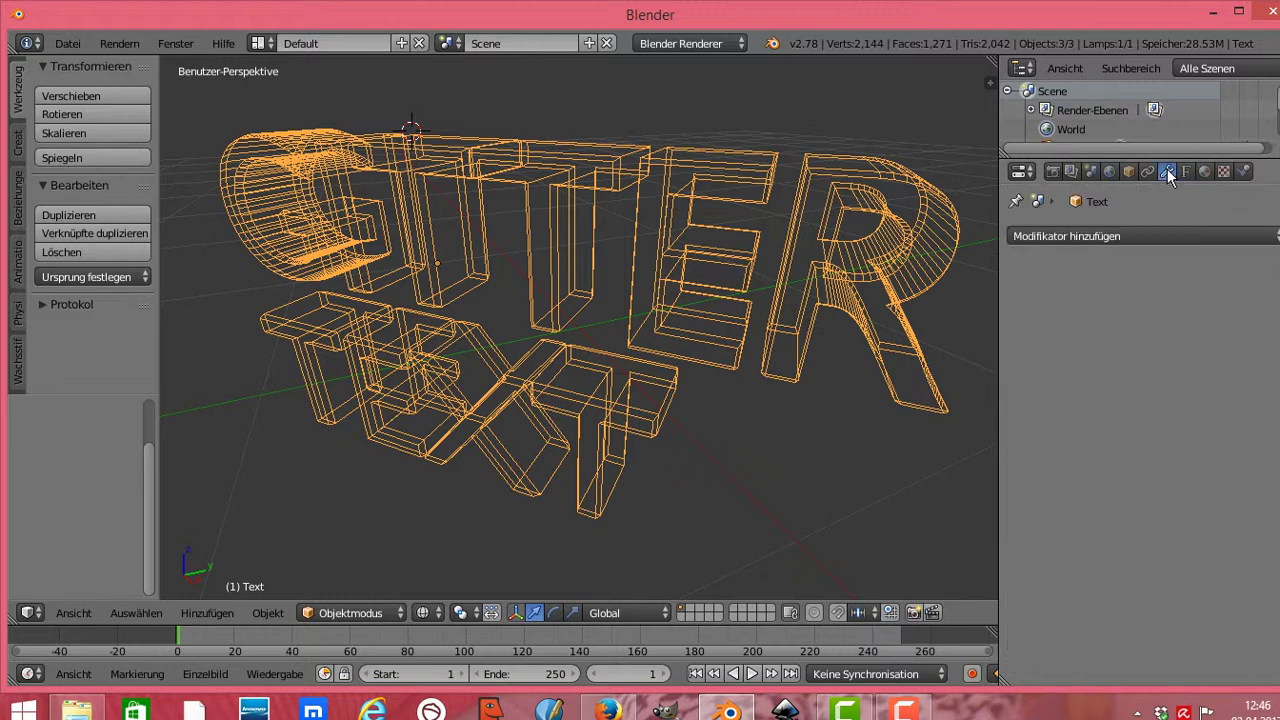
click(1228, 236)
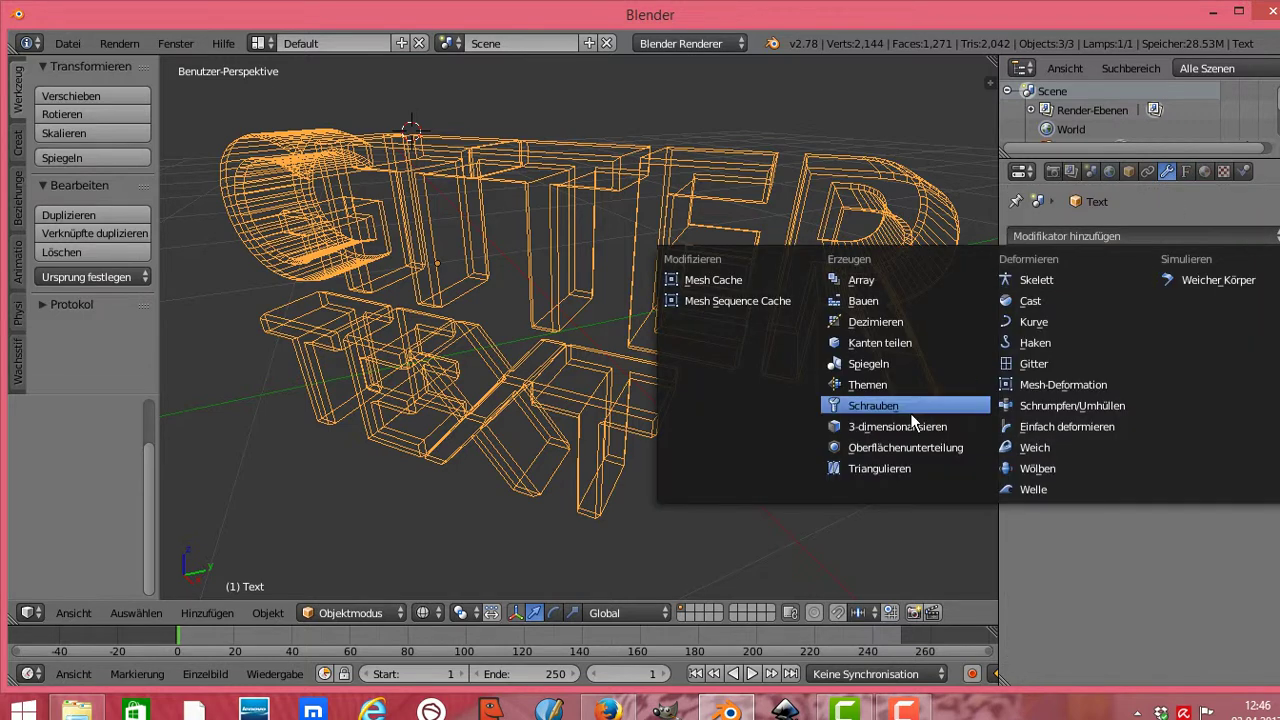
click(884, 386)
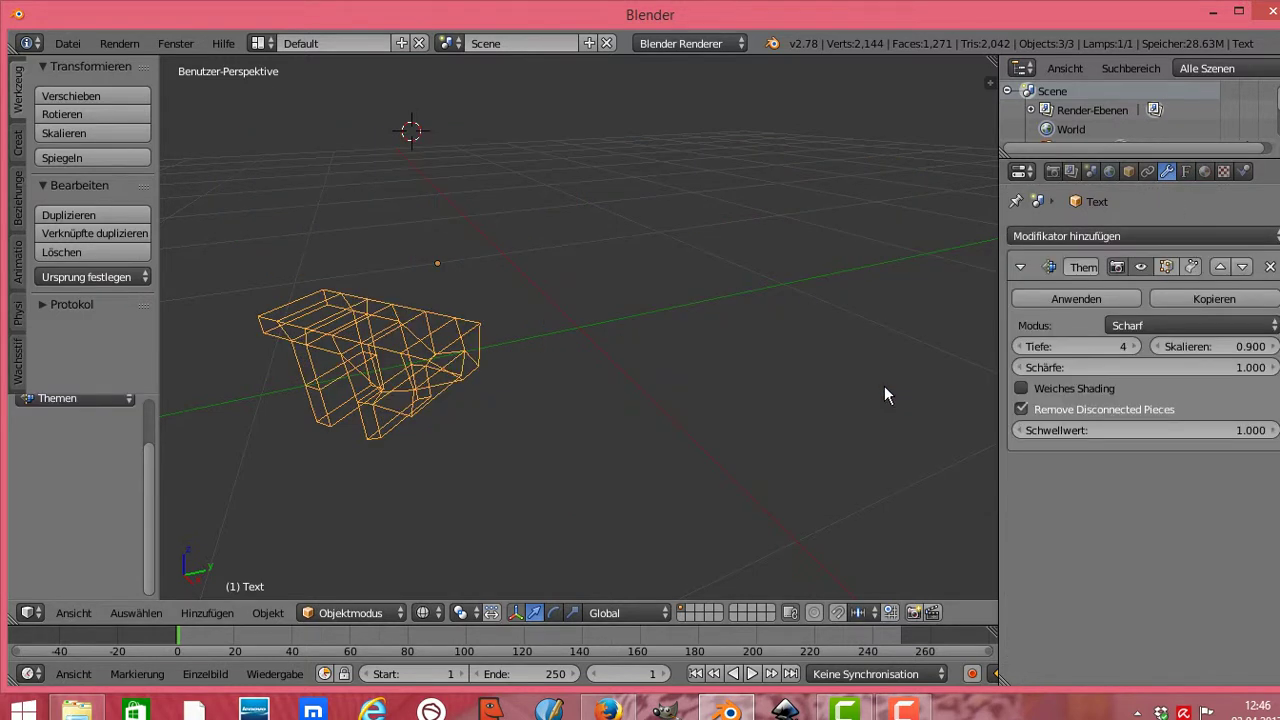
drag(1046, 347, 1075, 347)
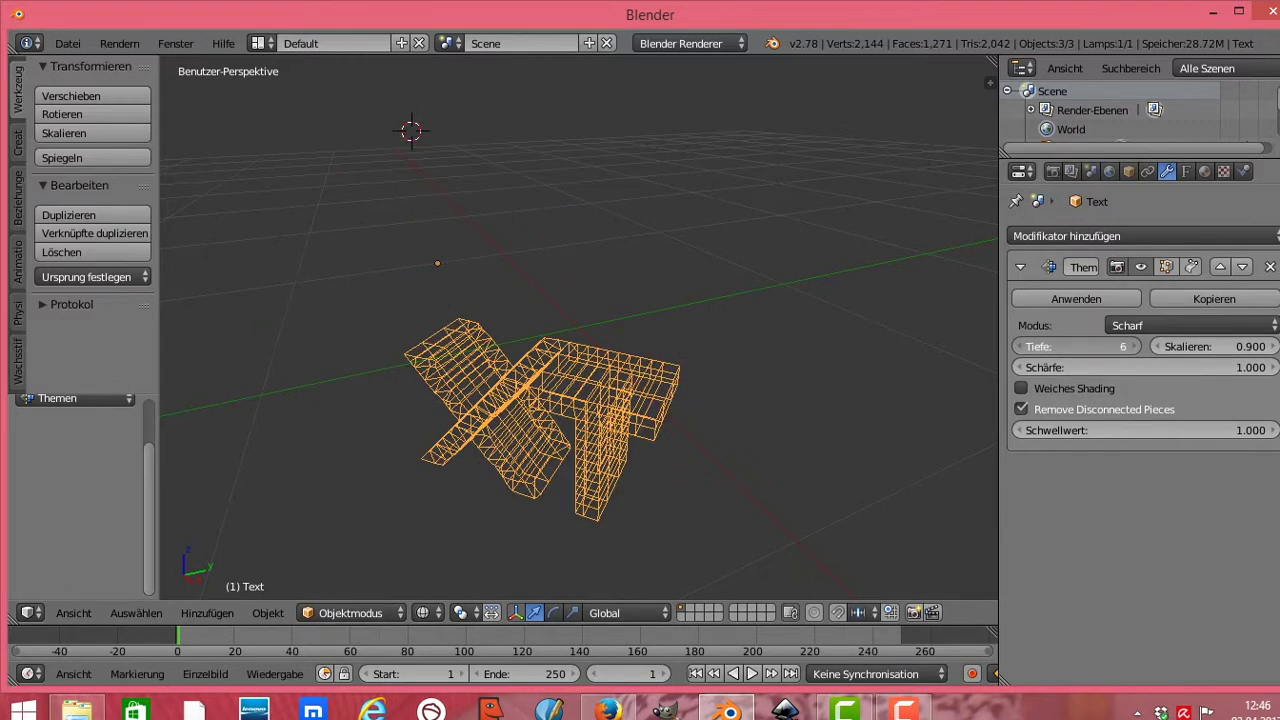
click(1022, 388)
click(1021, 409)
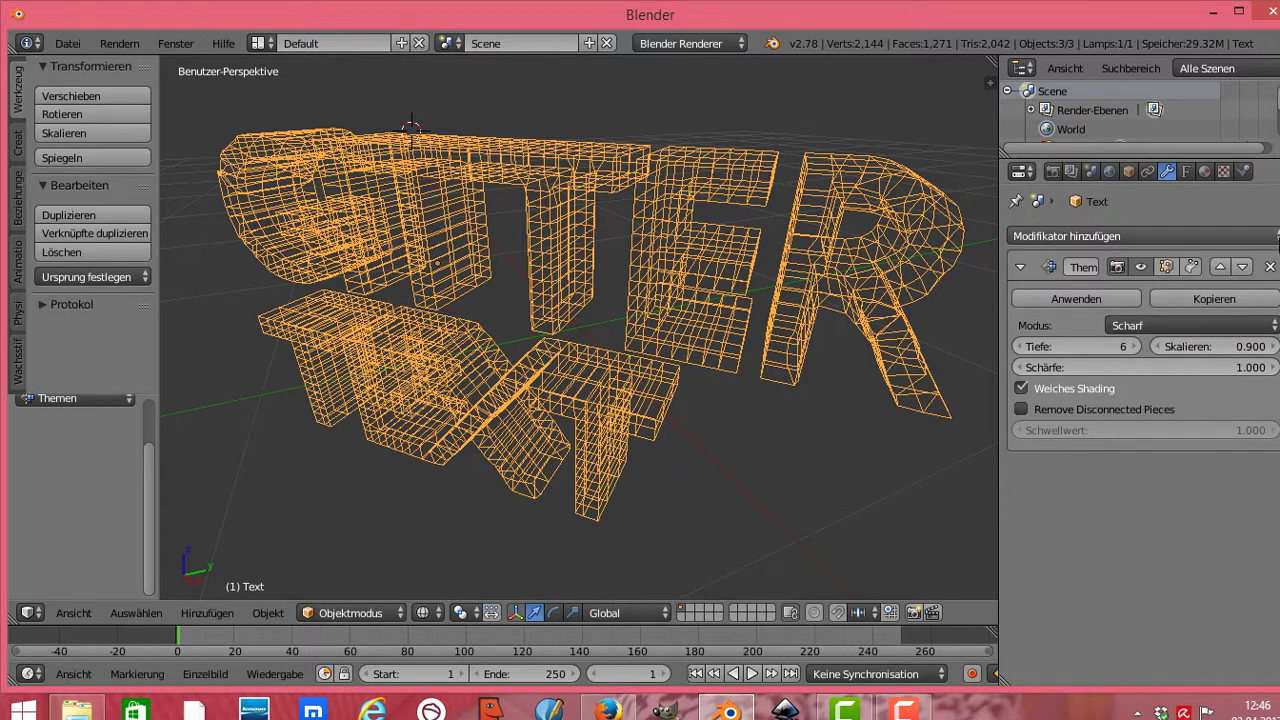
click(1255, 238)
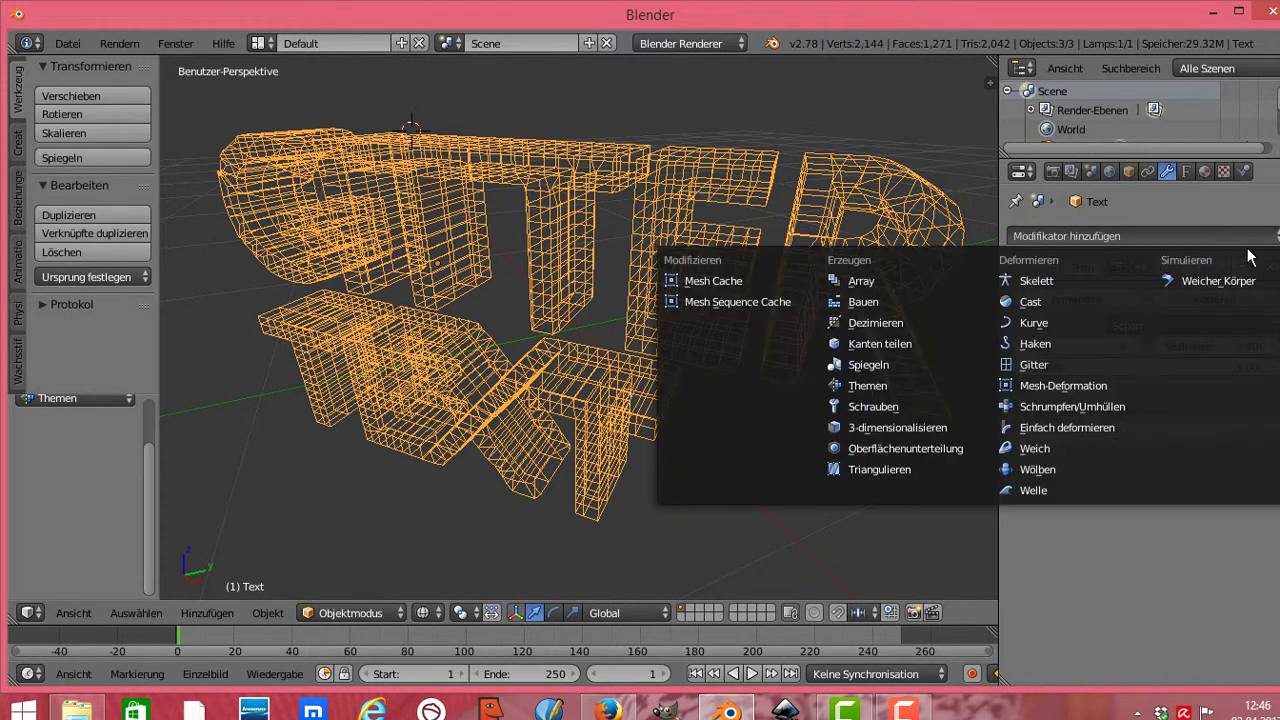
Add a Decimate modifier in Un-Subdivide mode with 2 iterations (1262 faces), then show the Material tab
click(892, 324)
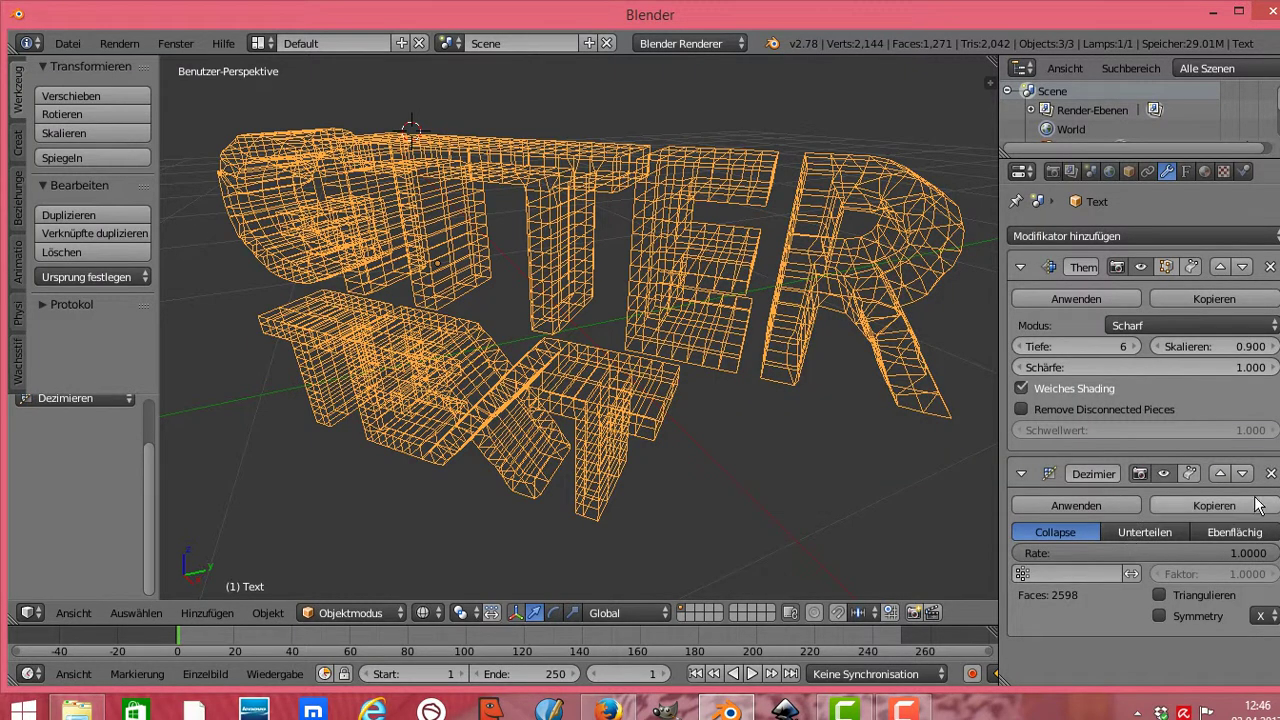
click(1140, 531)
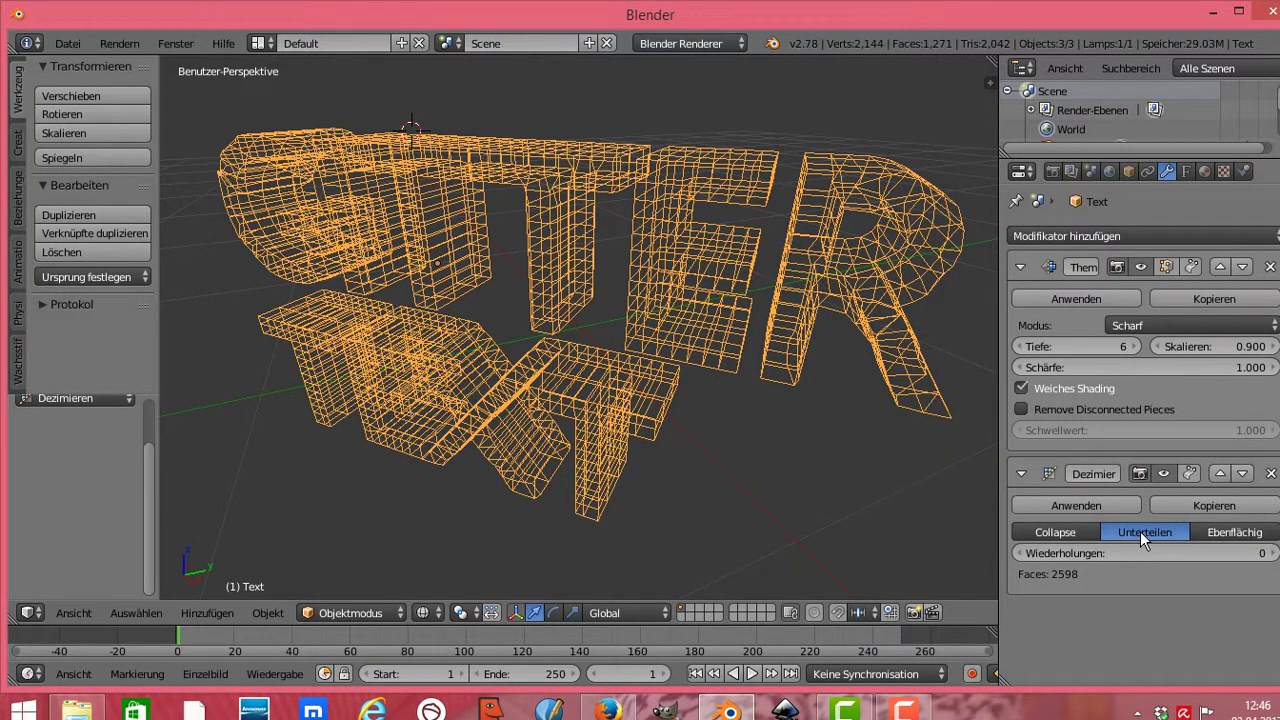
mouse_move(1100, 553)
mouse_down()
mouse_move(1180, 553)
mouse_move(1080, 553)
mouse_move(1110, 553)
mouse_up()
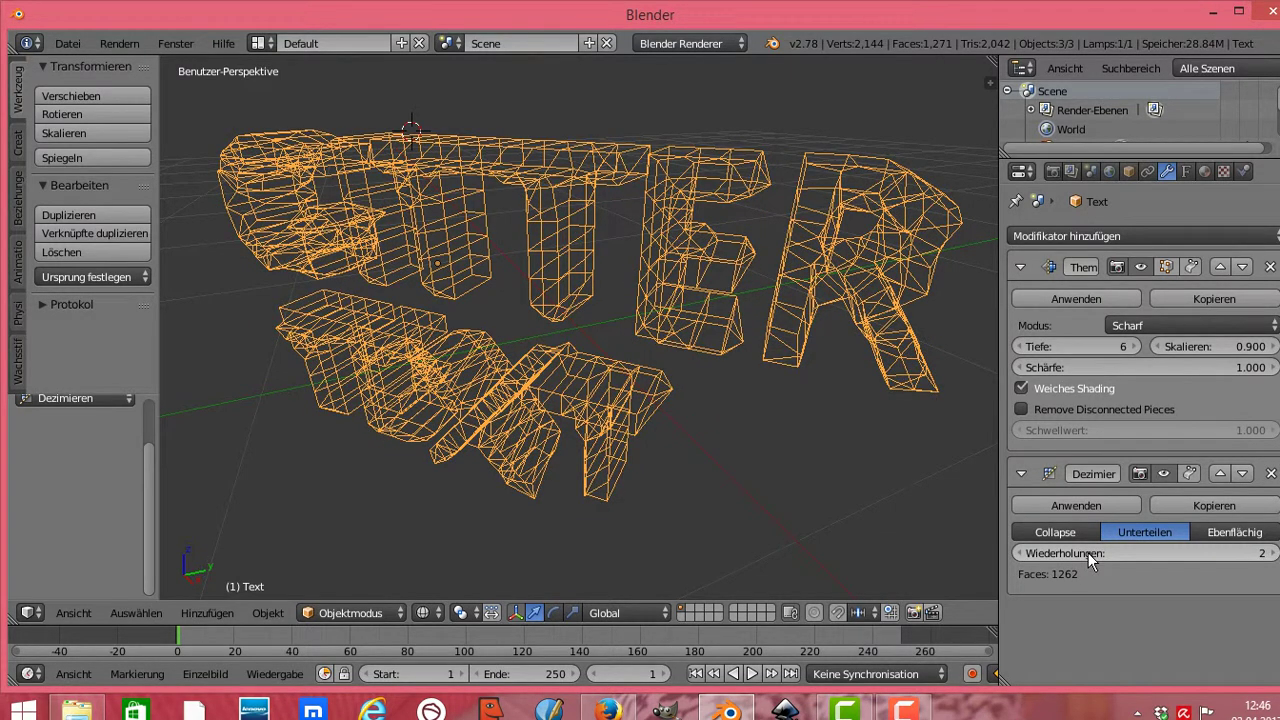
click(1274, 244)
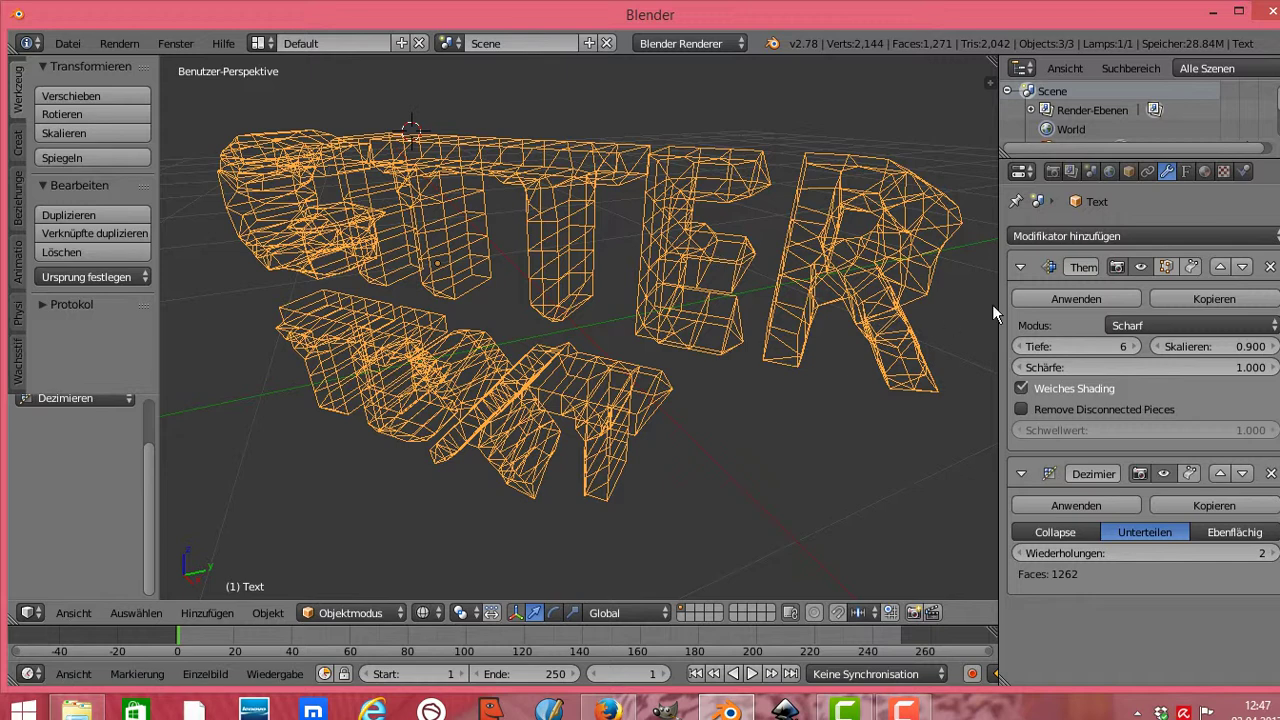
click(1205, 171)
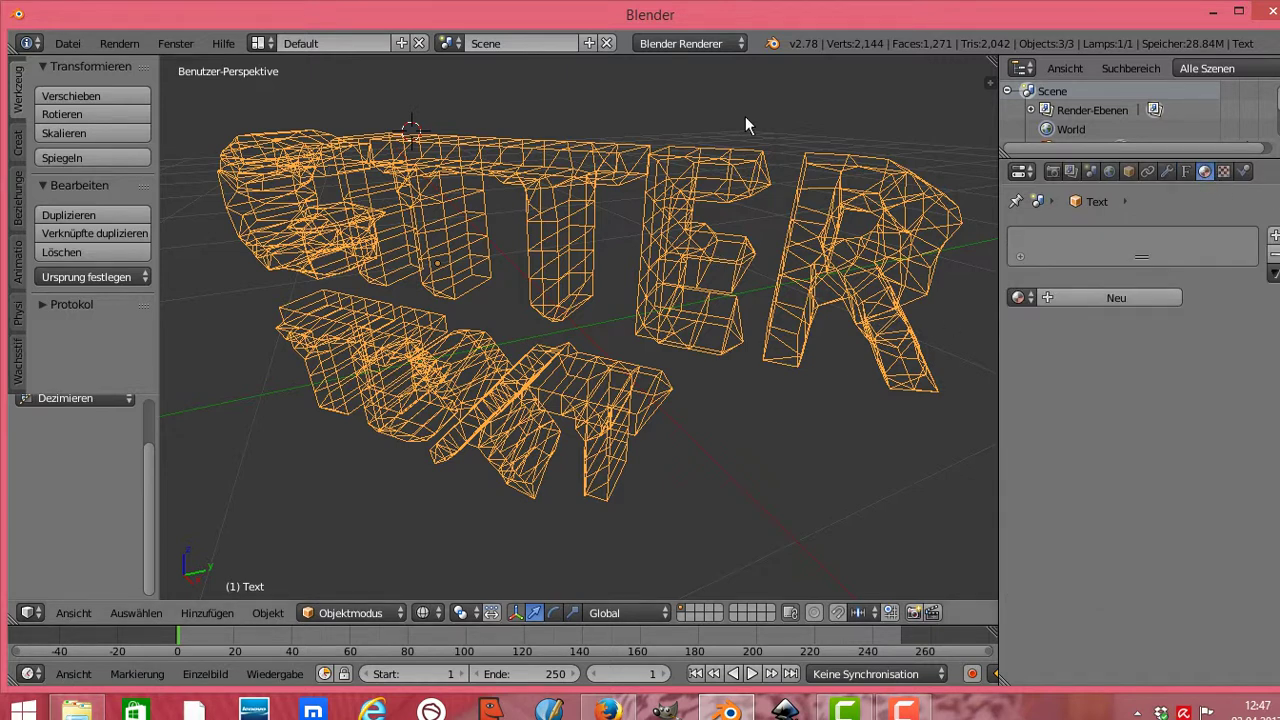
Switch the render engine to Cycles and give the text a new Glossy BSDF material
click(739, 44)
click(700, 108)
click(1118, 298)
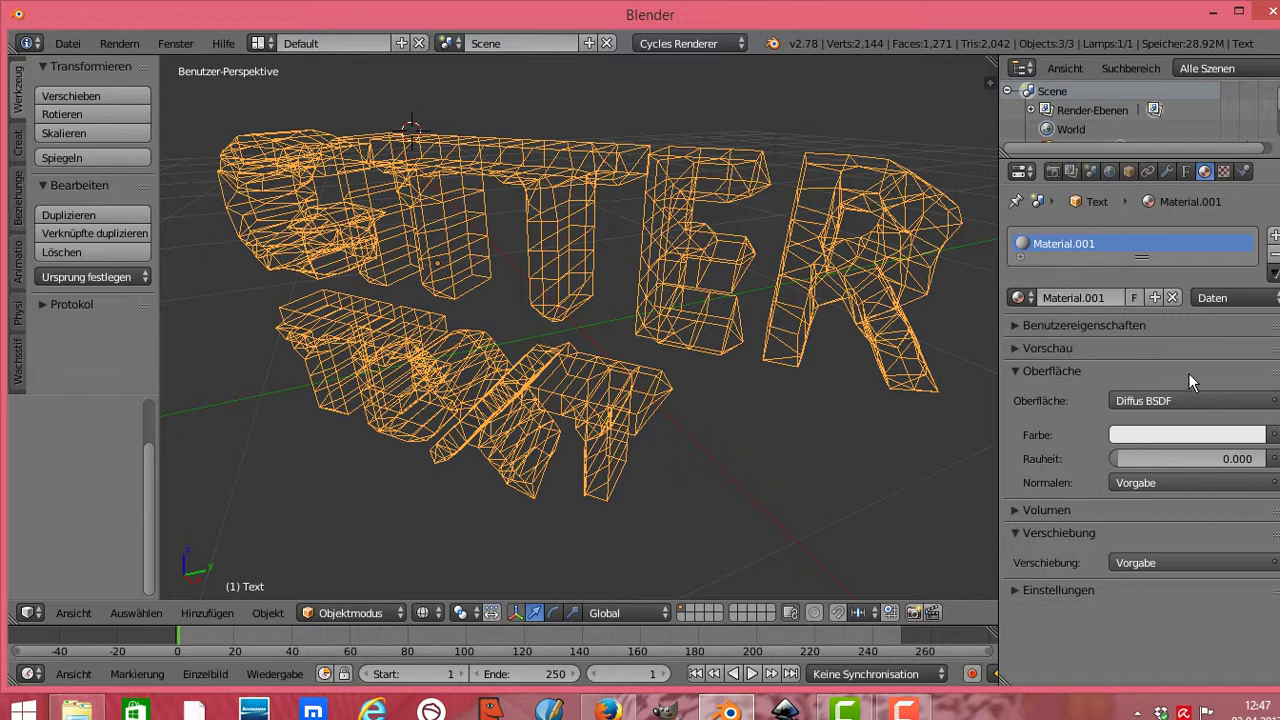
click(1203, 398)
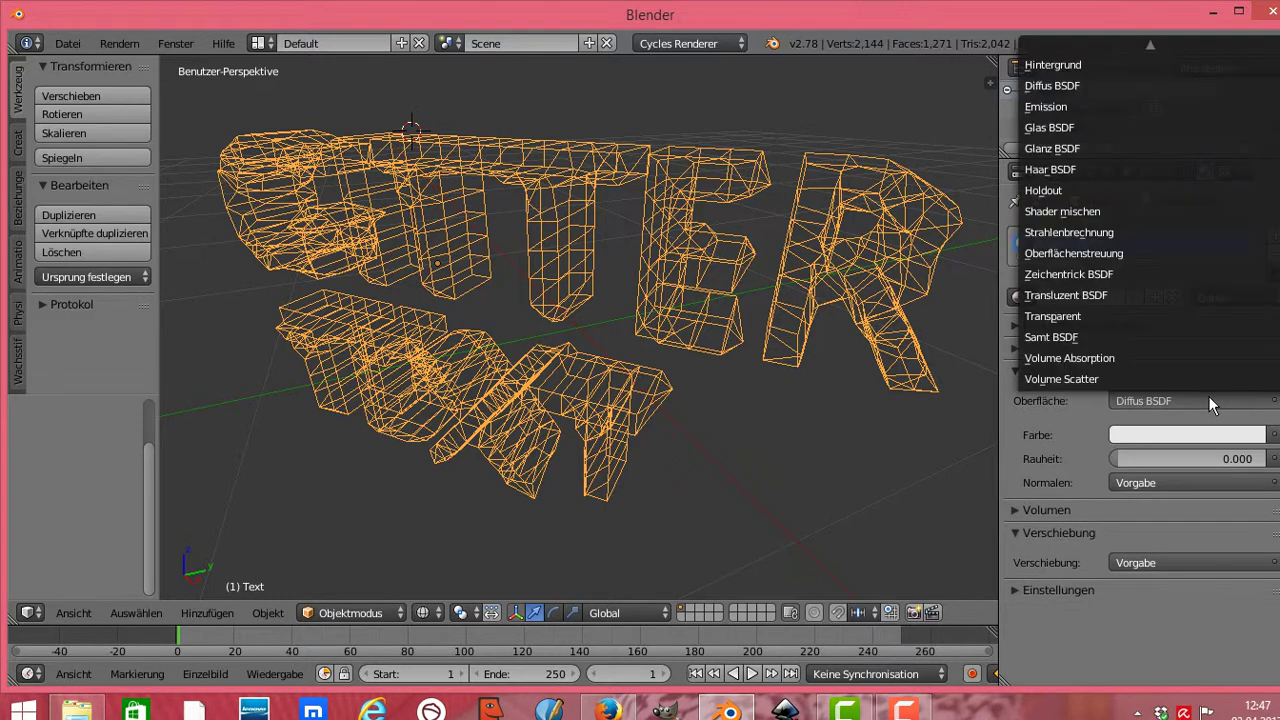
click(1061, 148)
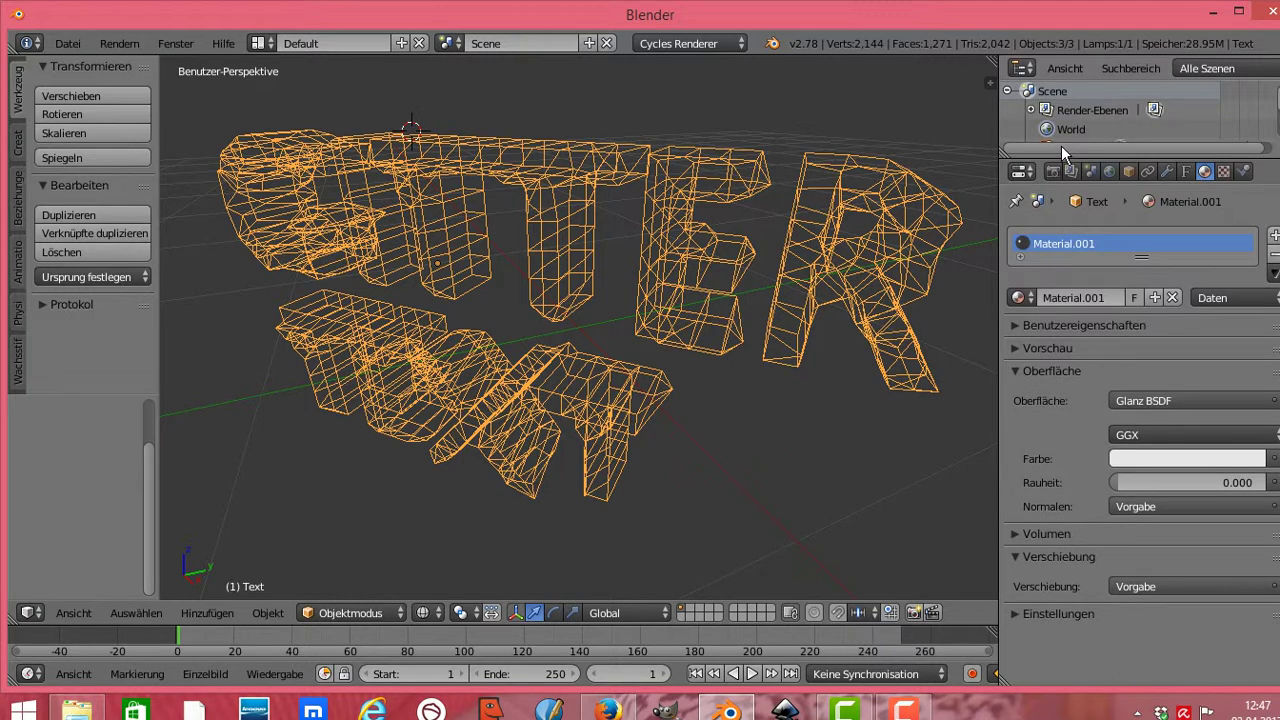
Set the glossy colour to hex e7967b and roughness to 0.128
click(1172, 460)
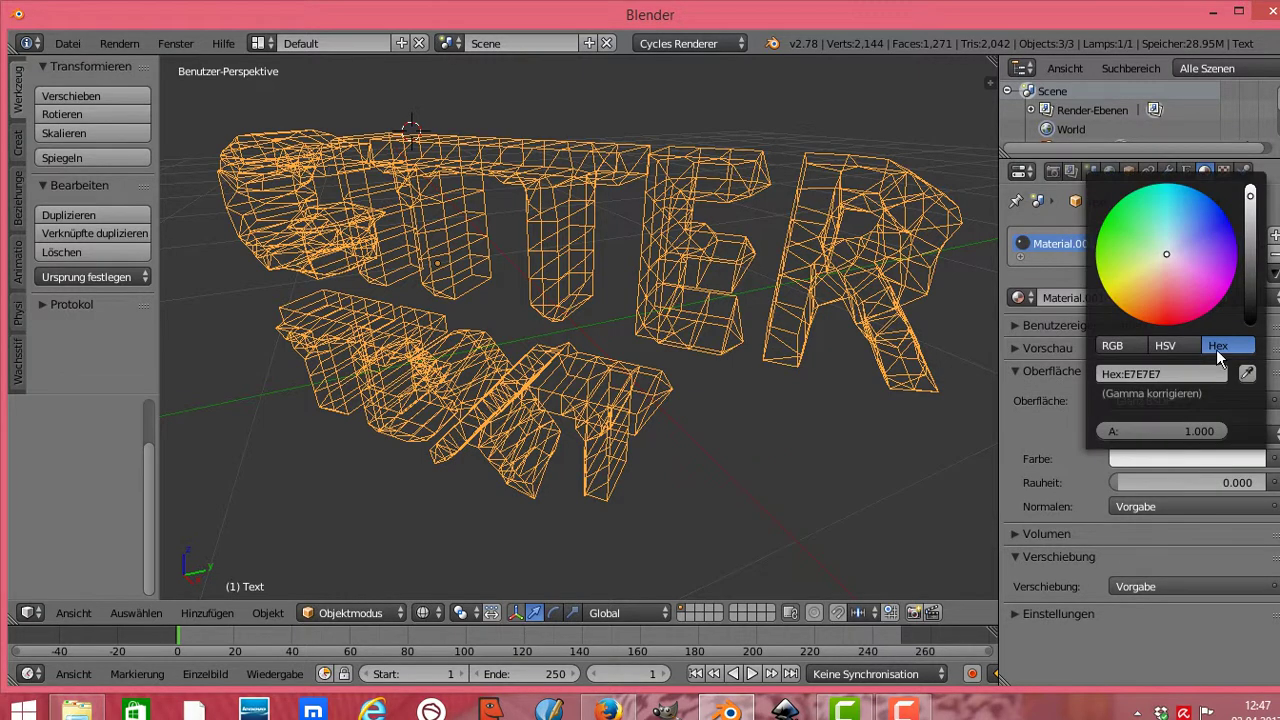
click(1182, 374)
key(BackSpace)
text(e7)
text(96)
text(7)
text(b)
key(Return)
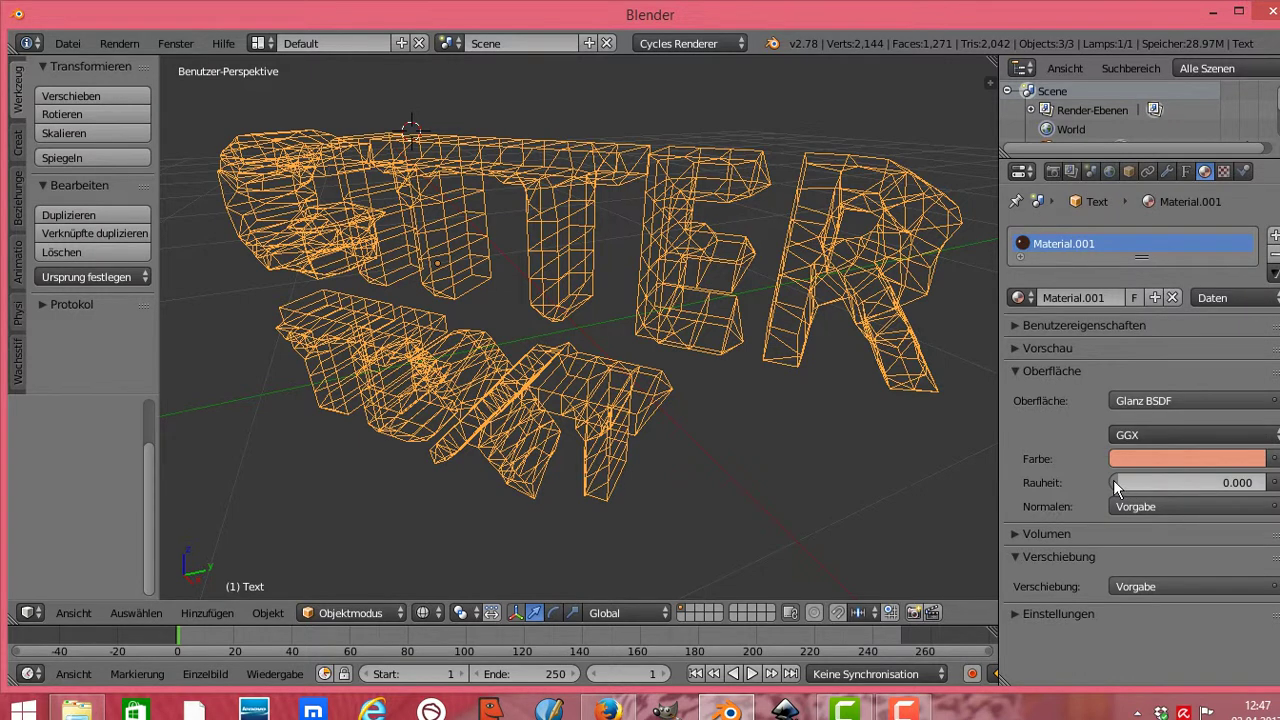
drag(1113, 480, 1137, 481)
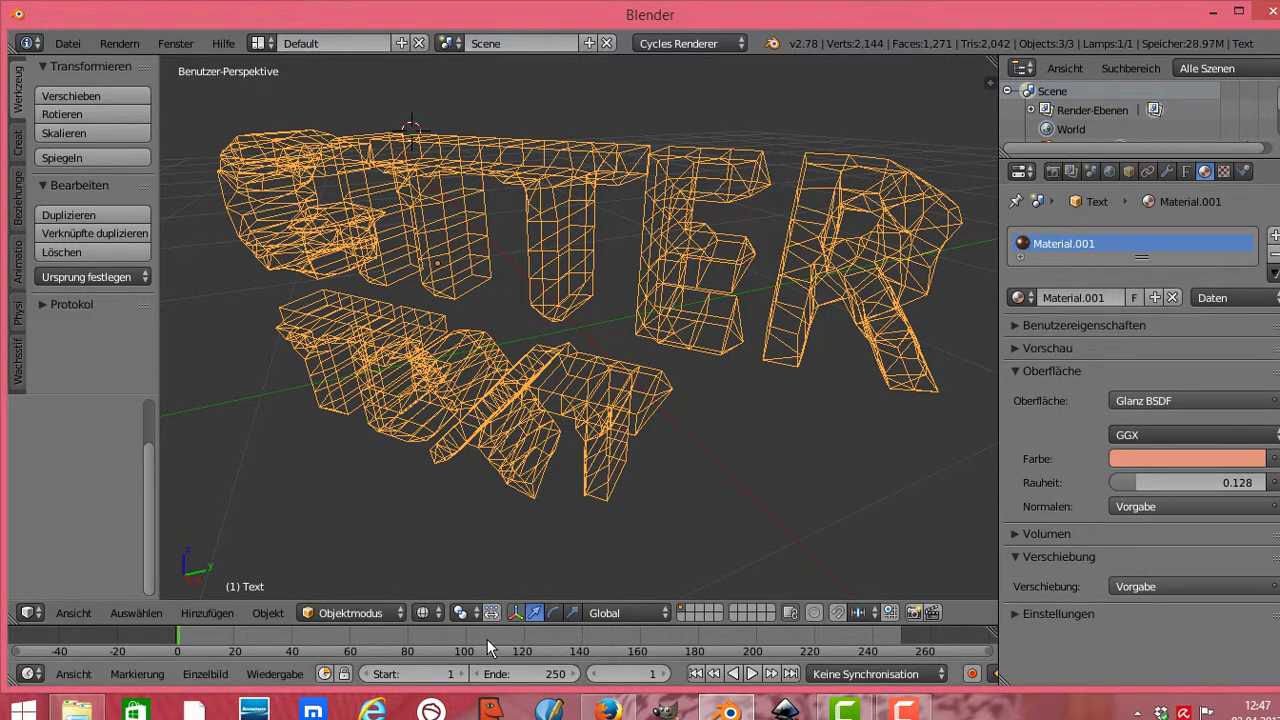
Check a rendered preview, switch Decimate to Planar at 5° (287 faces), then return to Solid shading
click(423, 612)
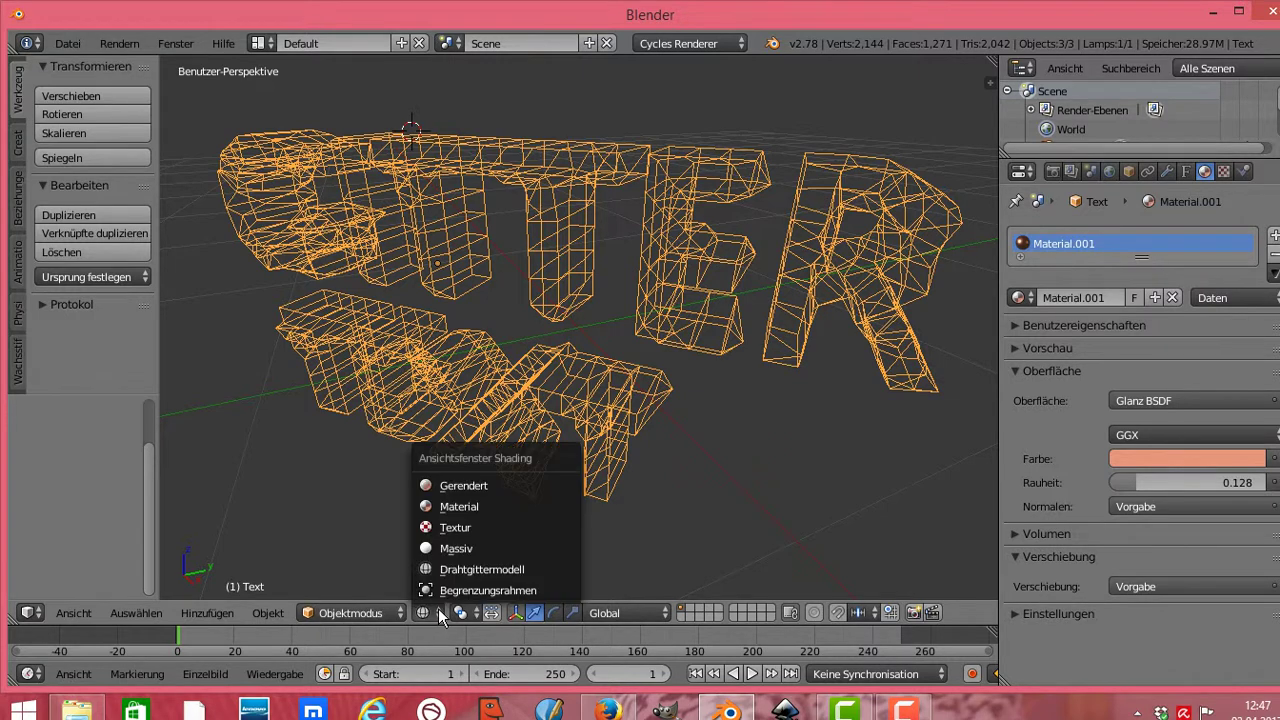
click(467, 485)
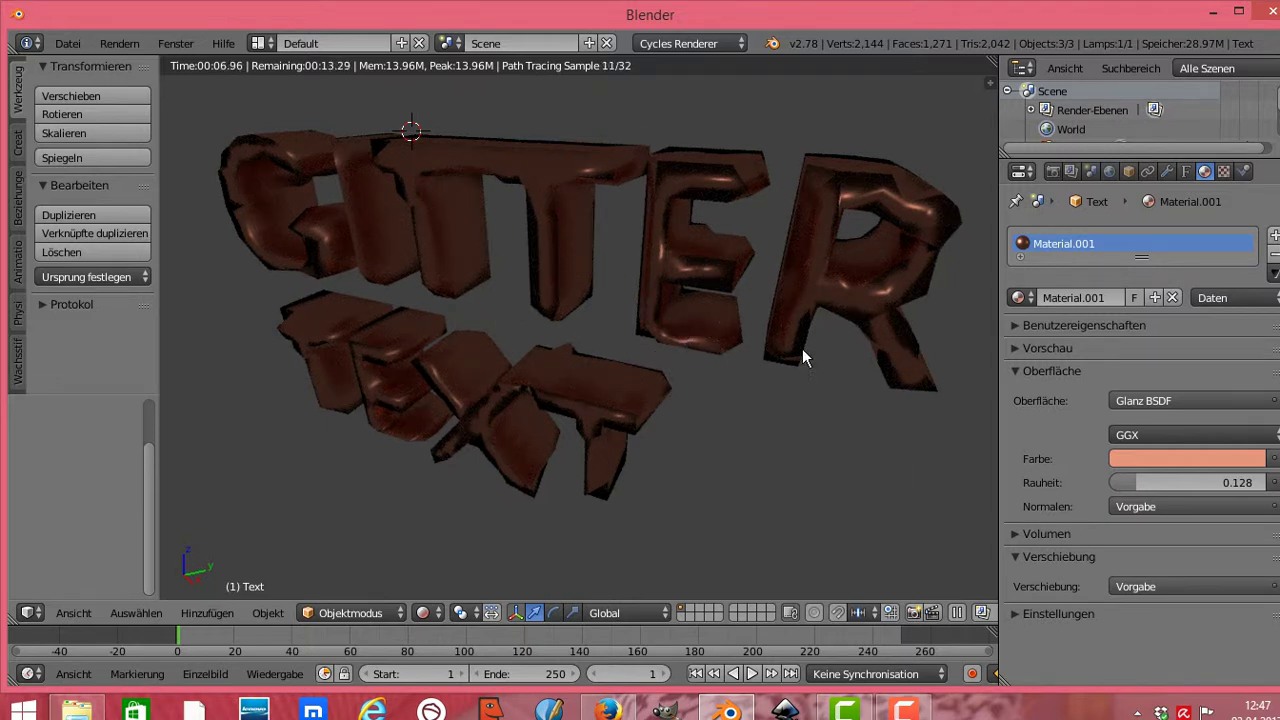
click(1166, 170)
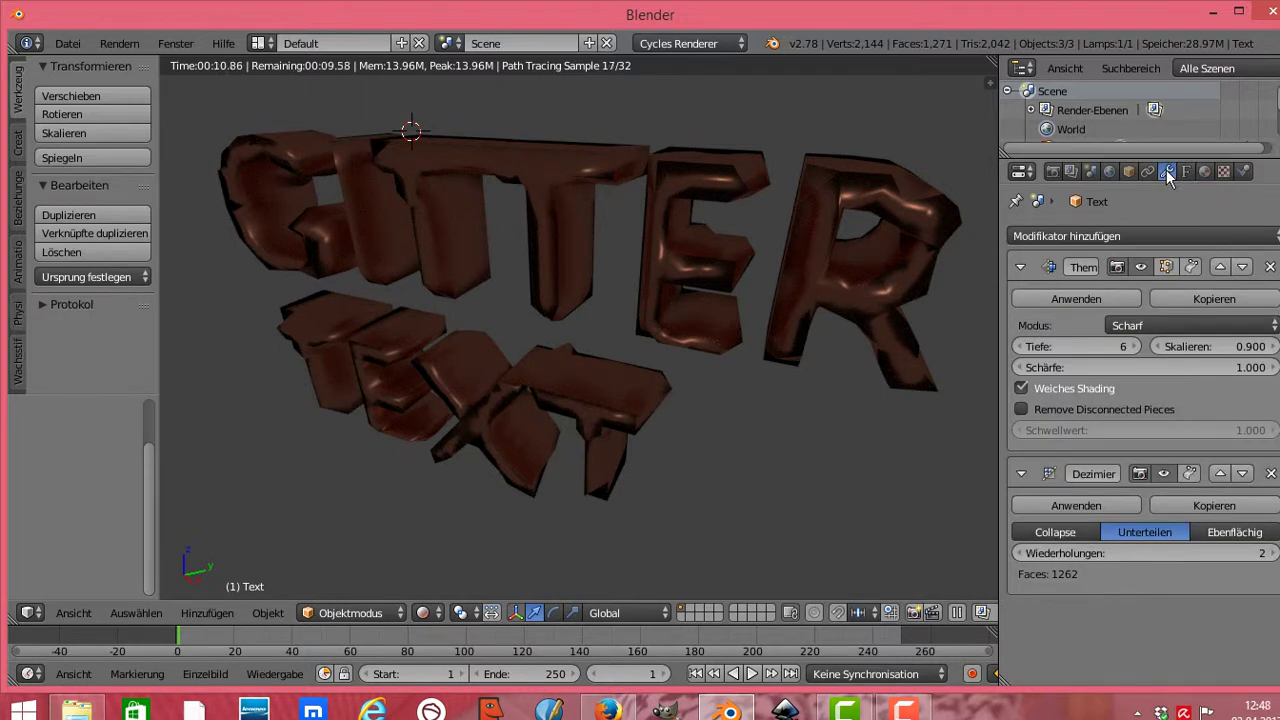
click(1071, 533)
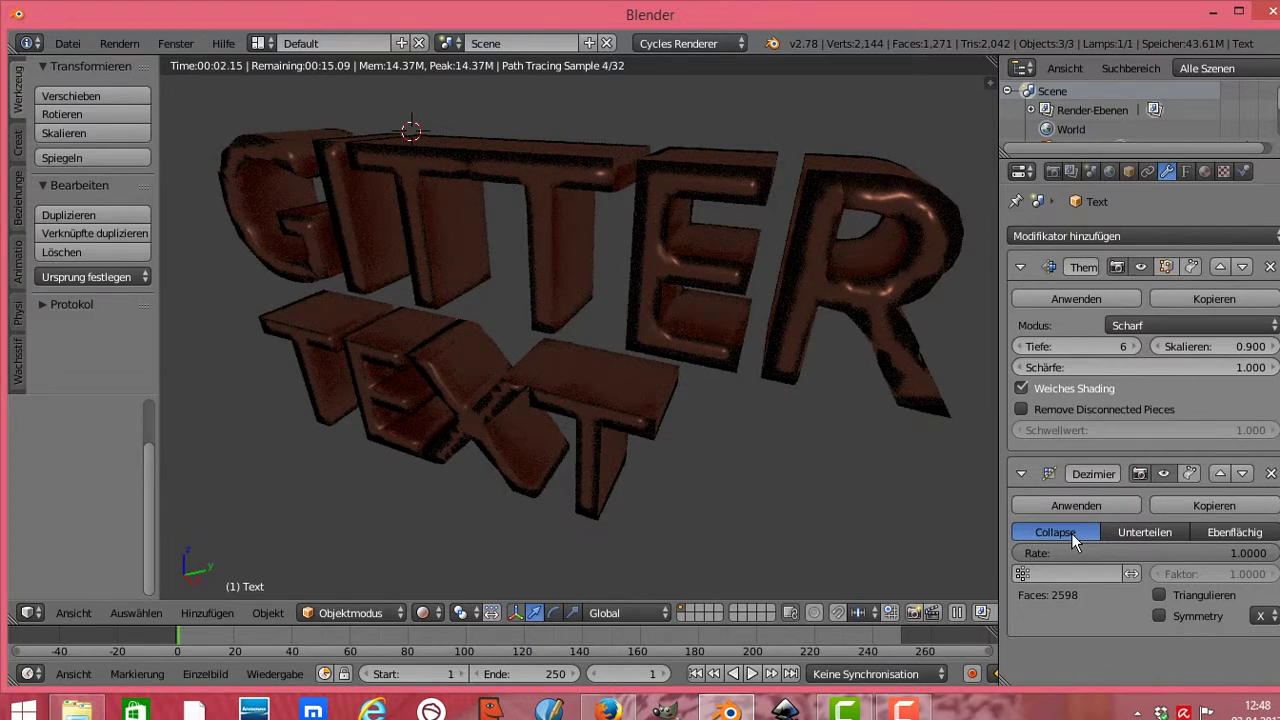
click(1214, 531)
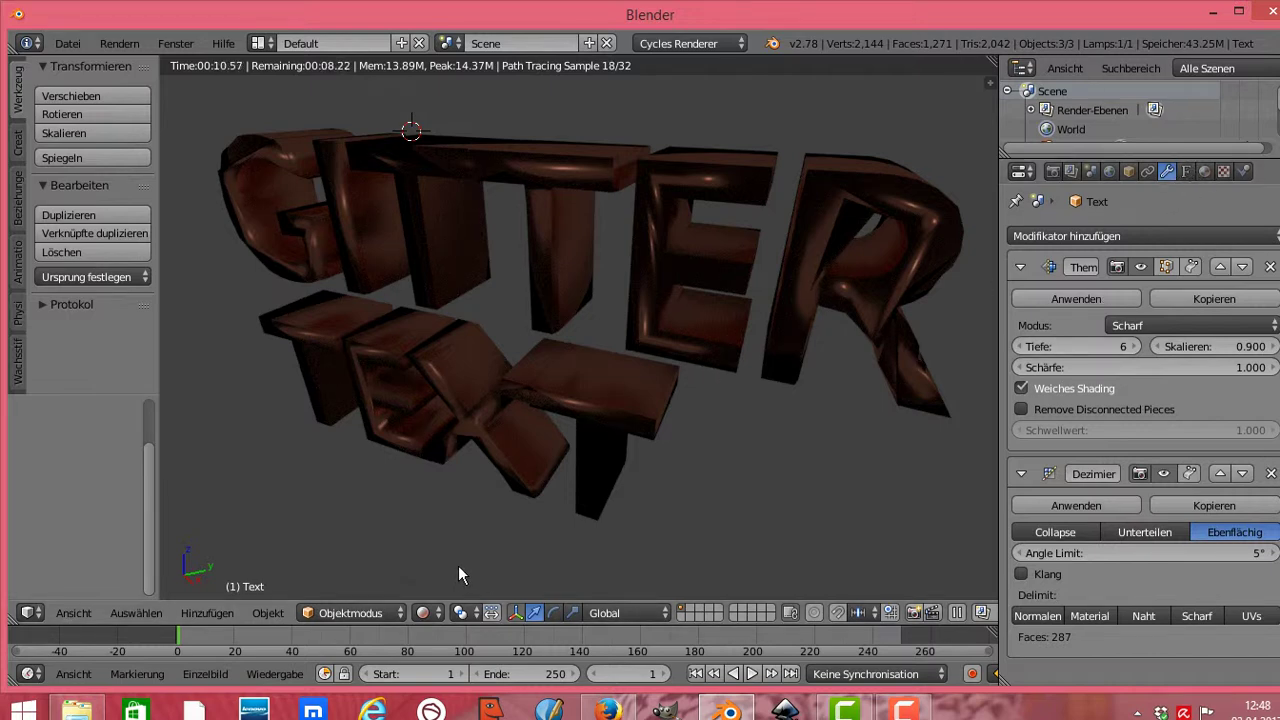
click(440, 616)
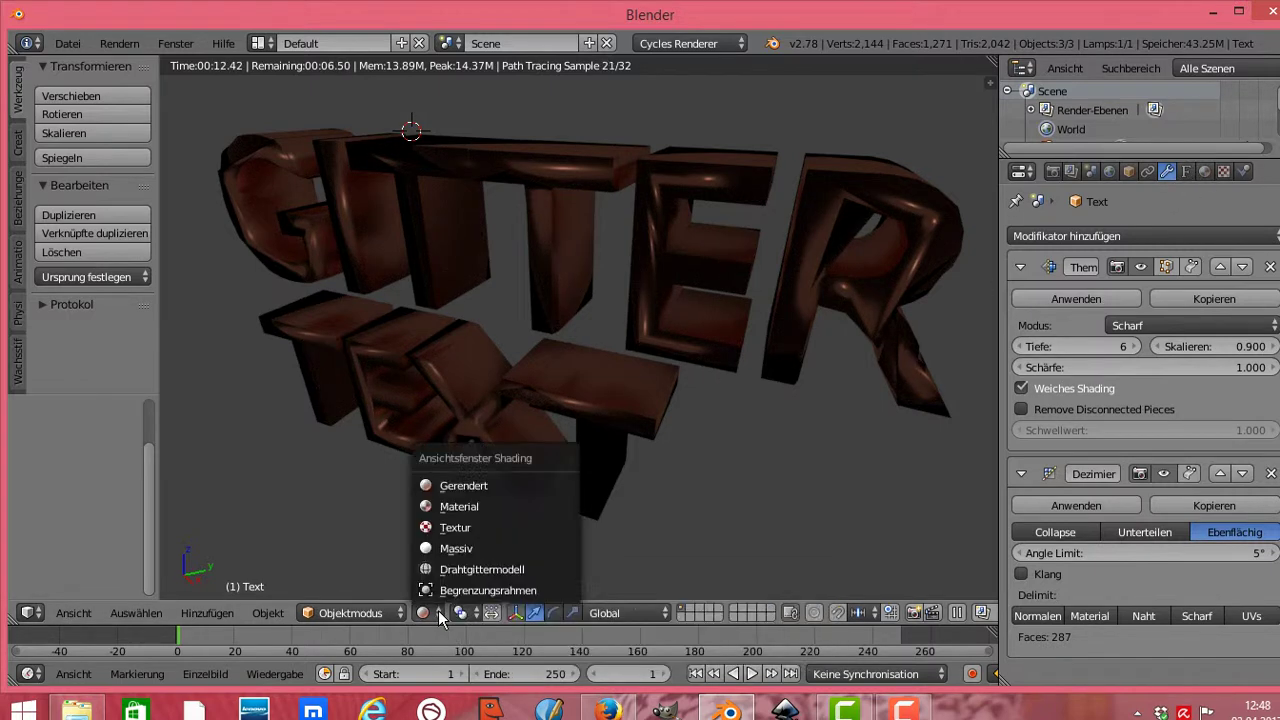
click(458, 548)
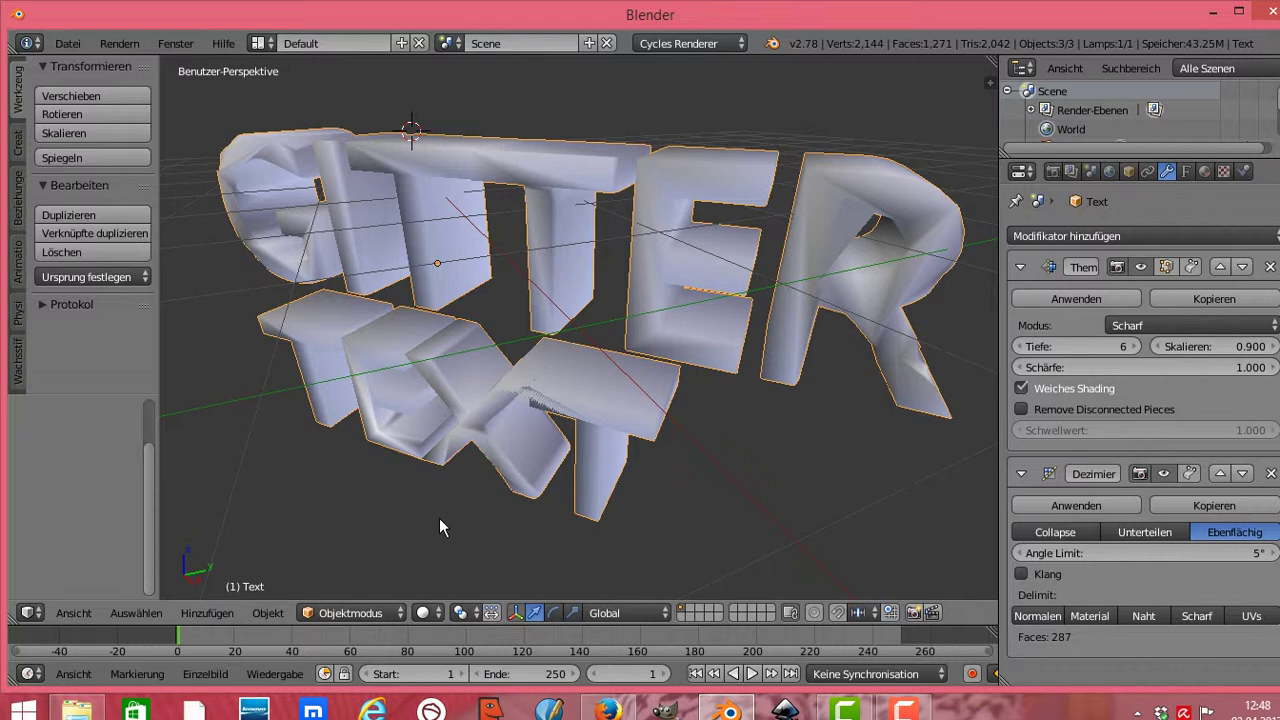
Raise the World background colour value to full white
click(1116, 171)
click(1175, 360)
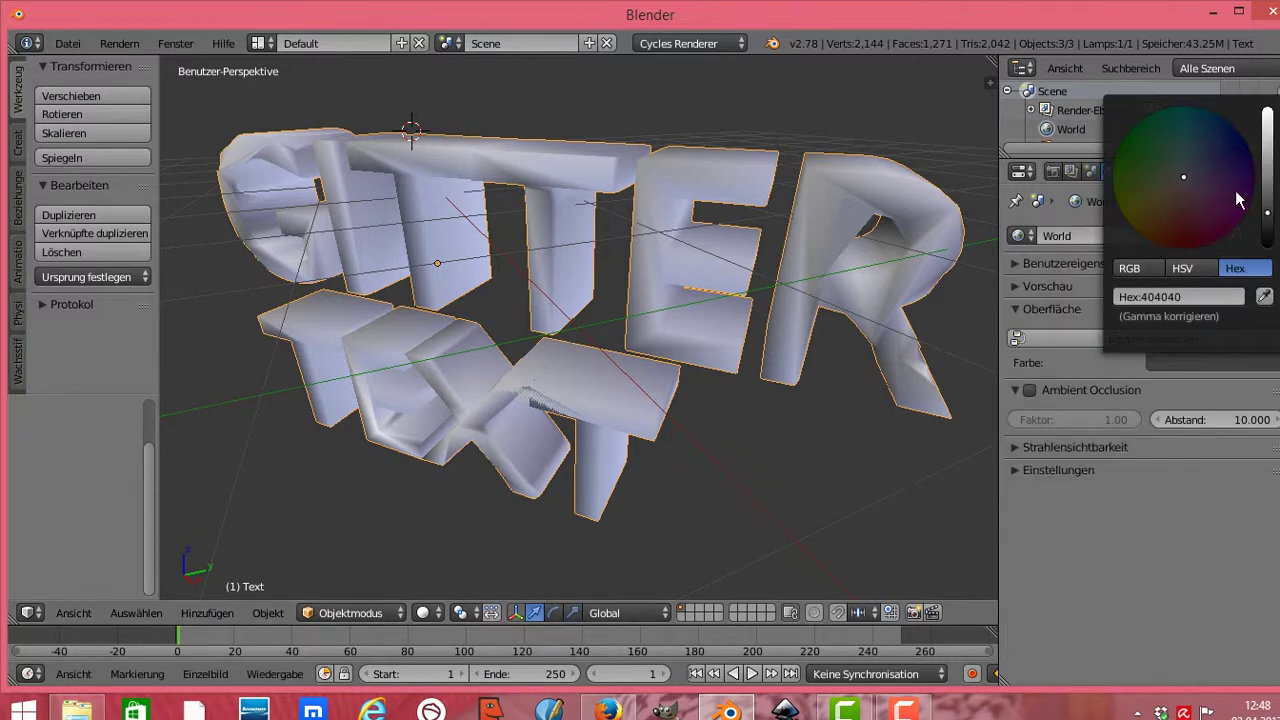
drag(1267, 212, 1267, 115)
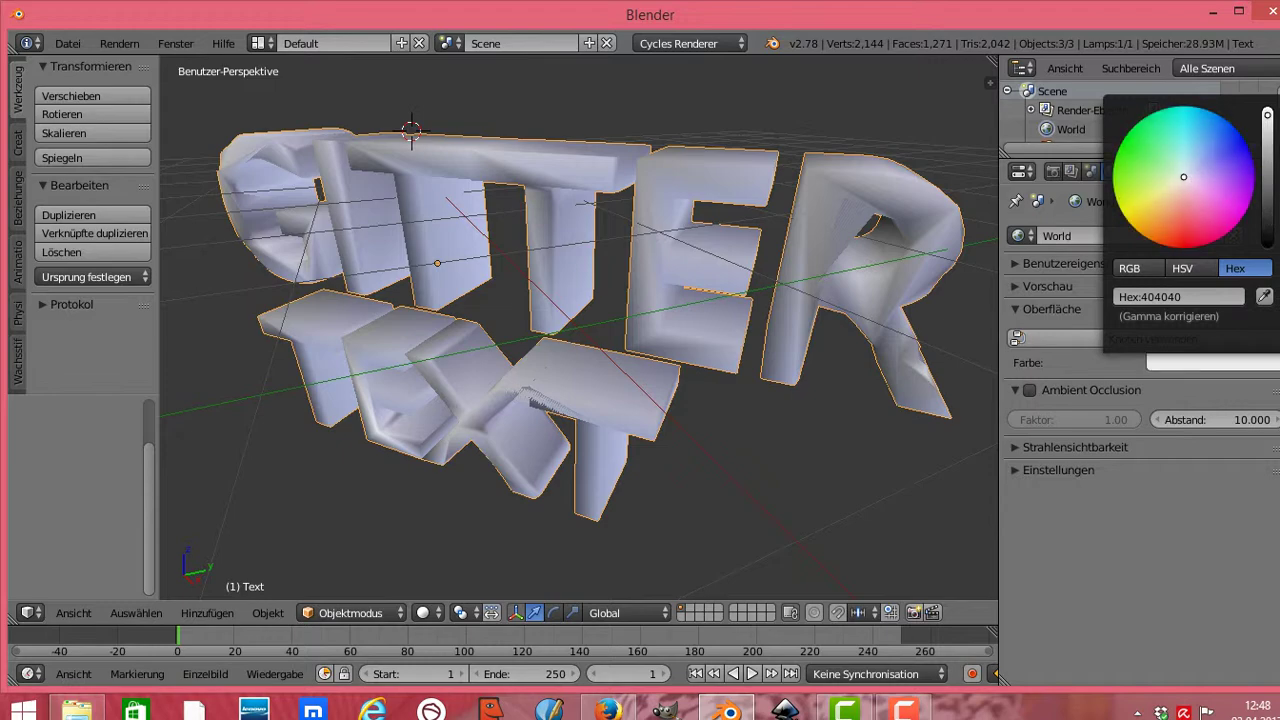
Show the viewport in Rendered shading and enable Ambient Occlusion for the world
click(424, 612)
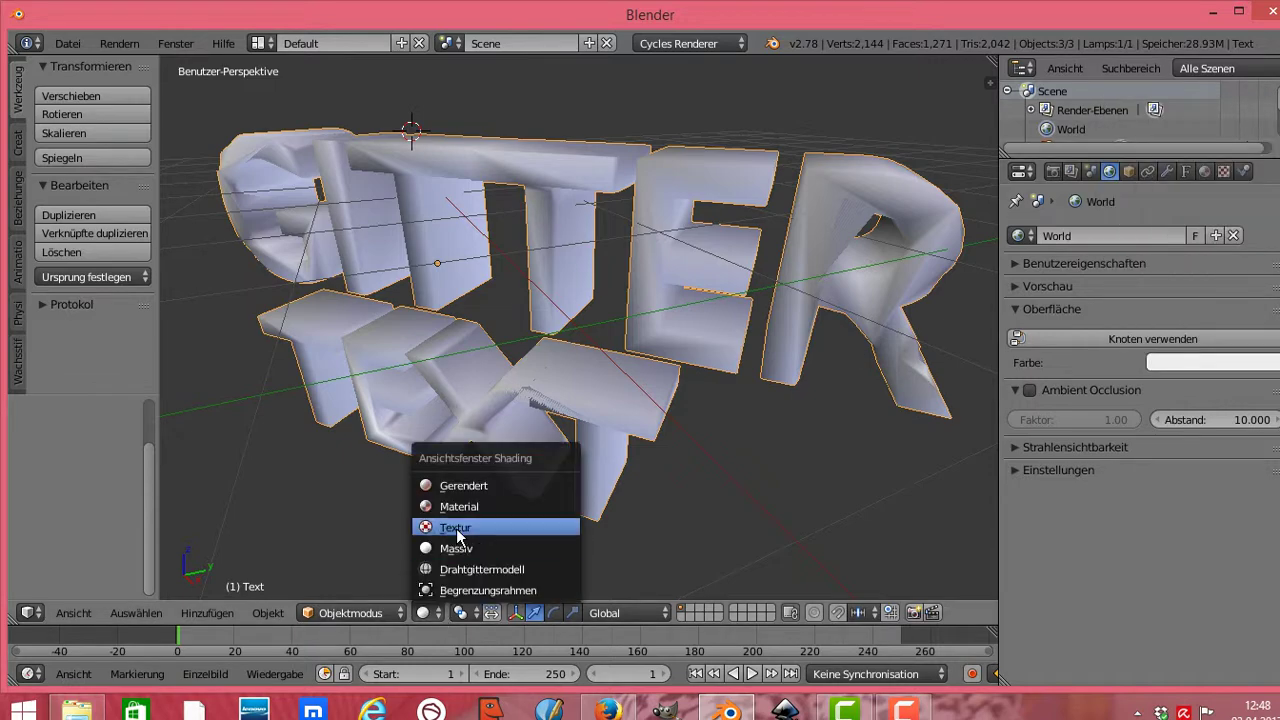
click(497, 483)
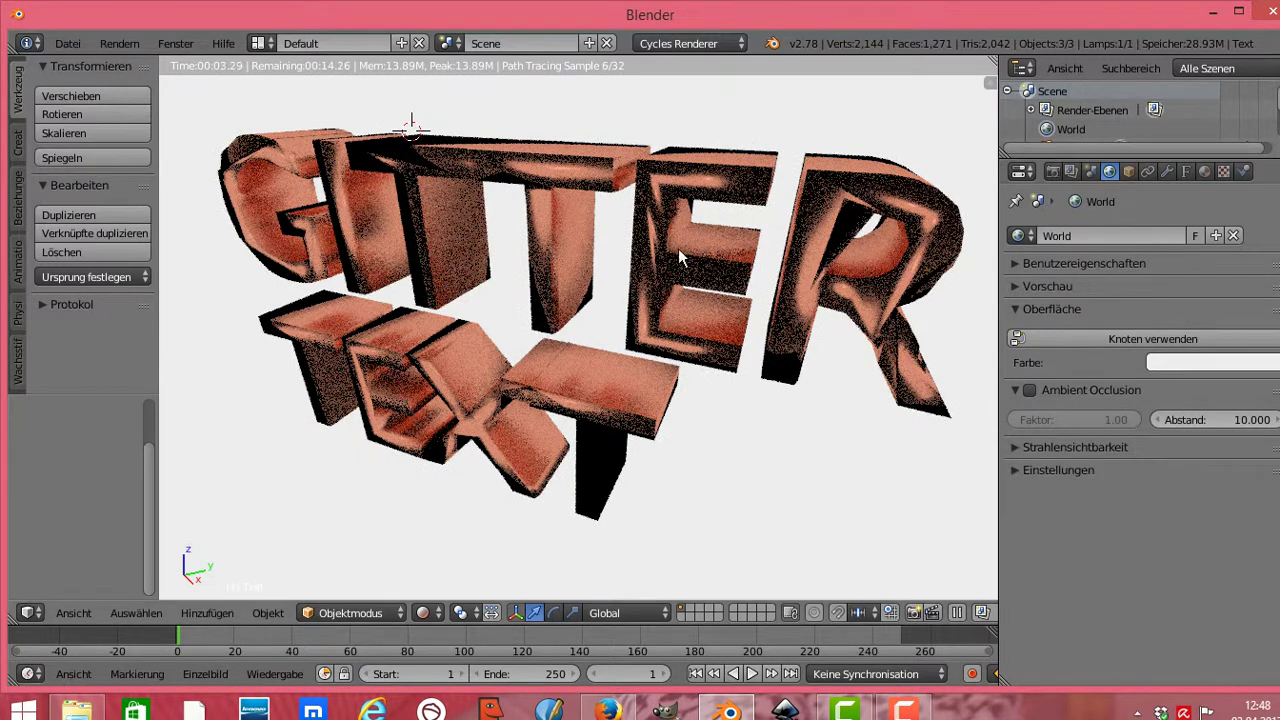
click(1030, 390)
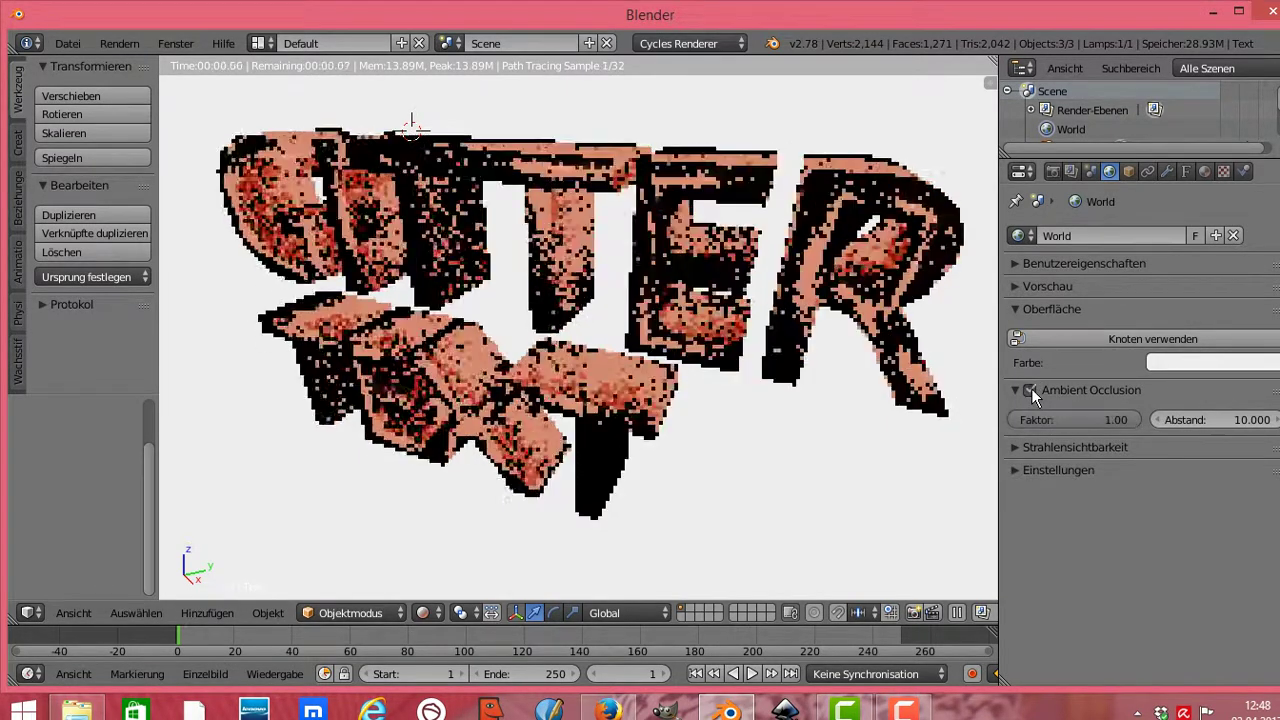